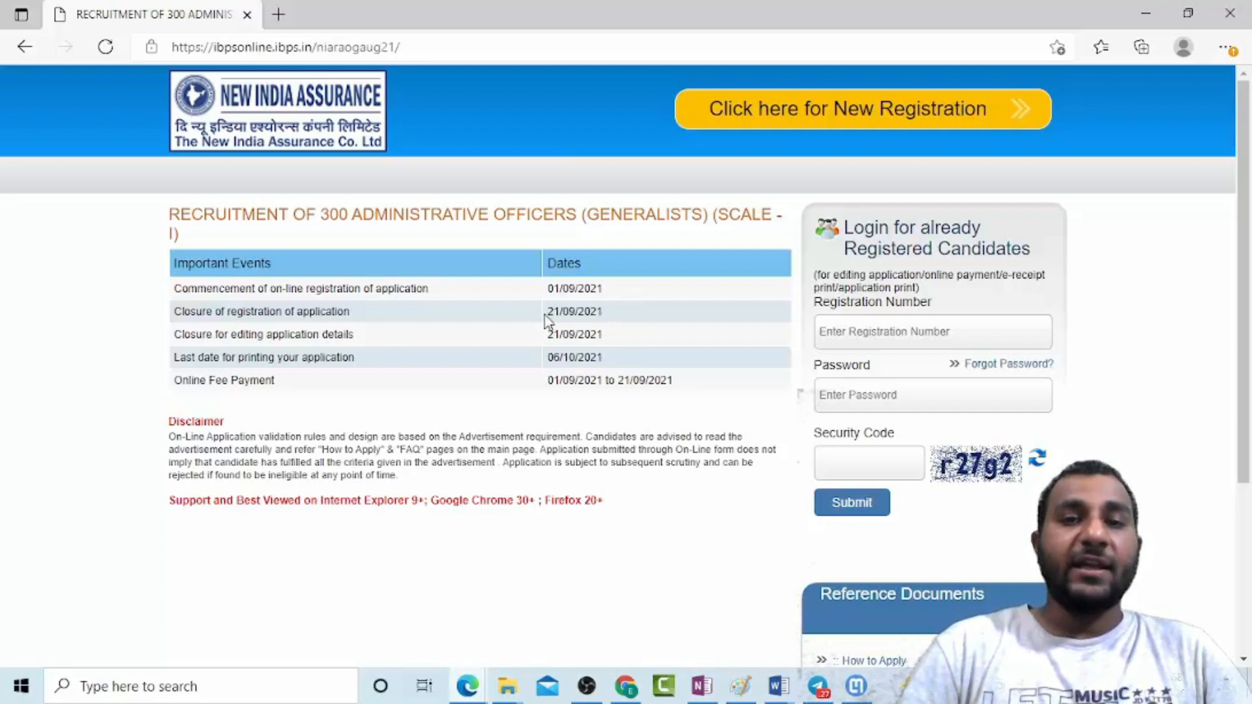
# Mark the registration closing date and the last printing date in the important events table, and open the new registration form
pyautogui.moveTo(547, 311); pyautogui.dragTo(604, 314)
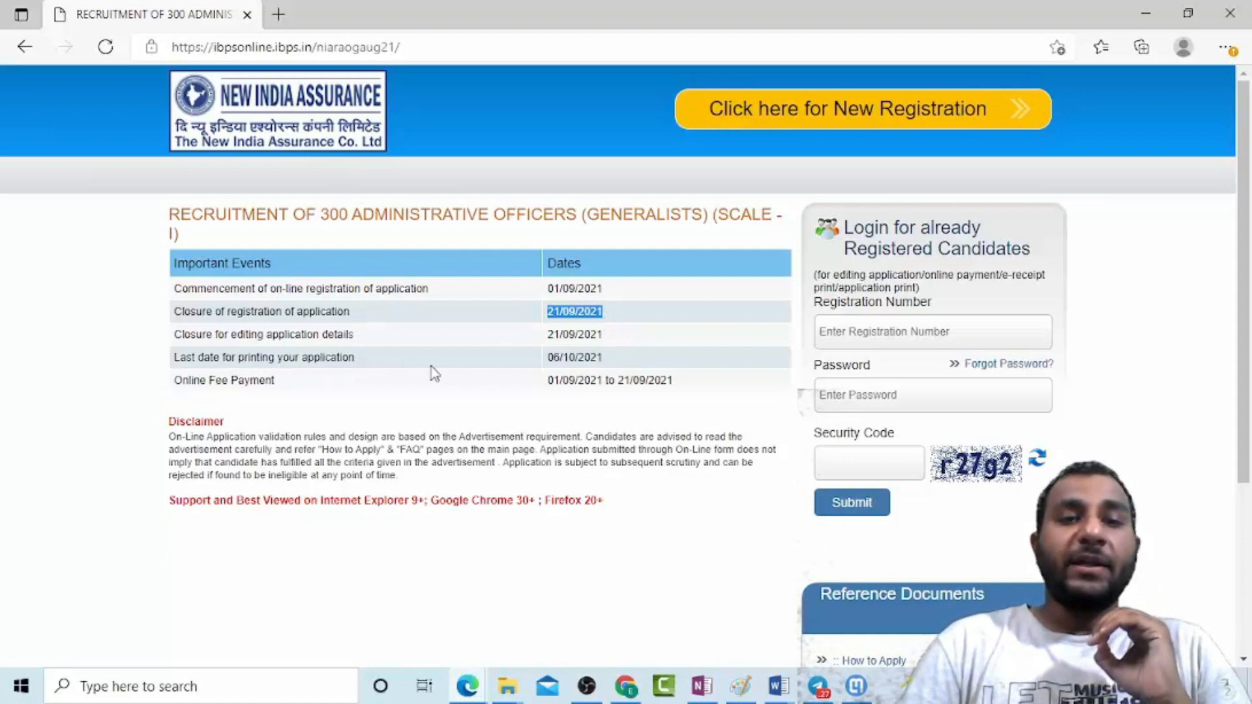
pyautogui.moveTo(607, 363); pyautogui.dragTo(539, 360)
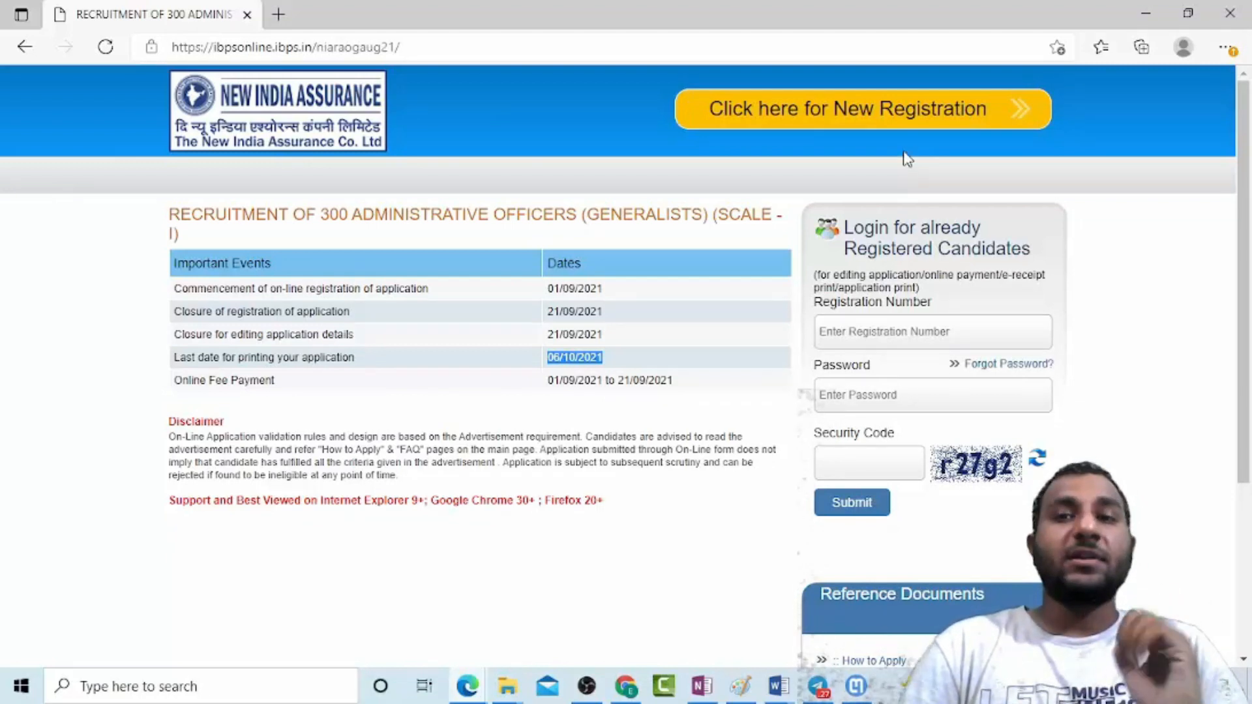
pyautogui.click(887, 120)
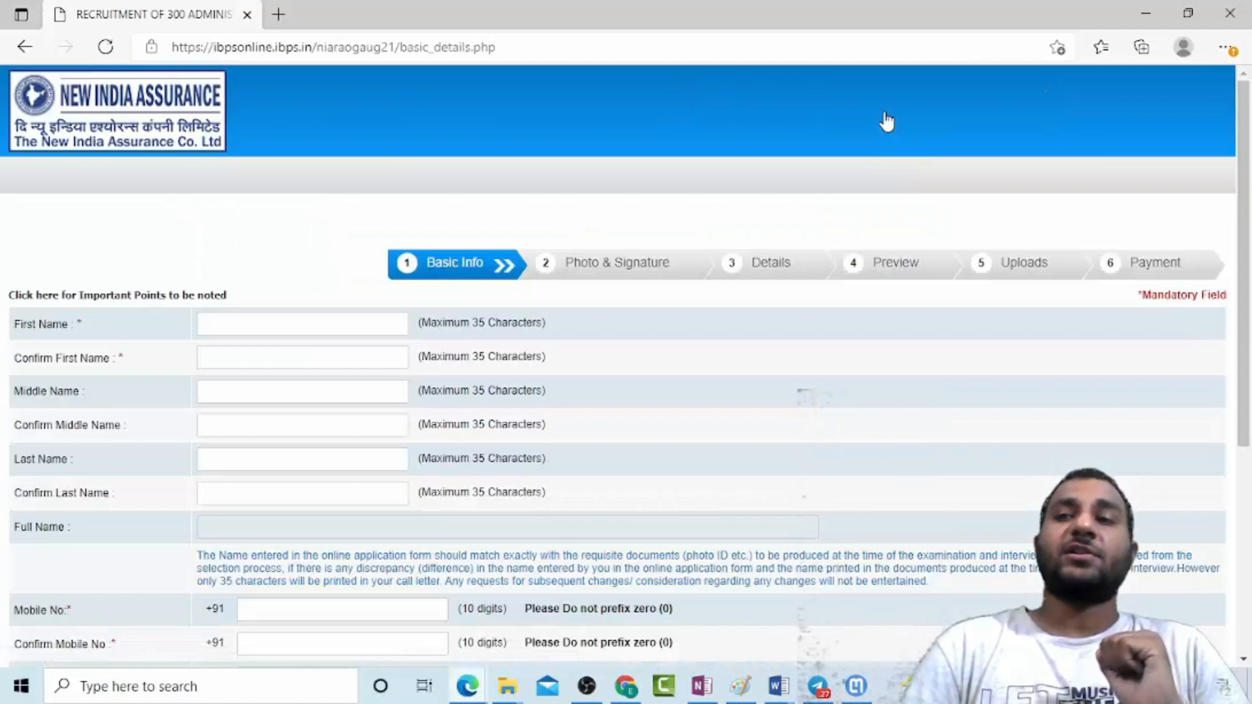
# Review the Basic Info form's name, mobile number, email and security code fields
pyautogui.scroll(-1, 440, 219)
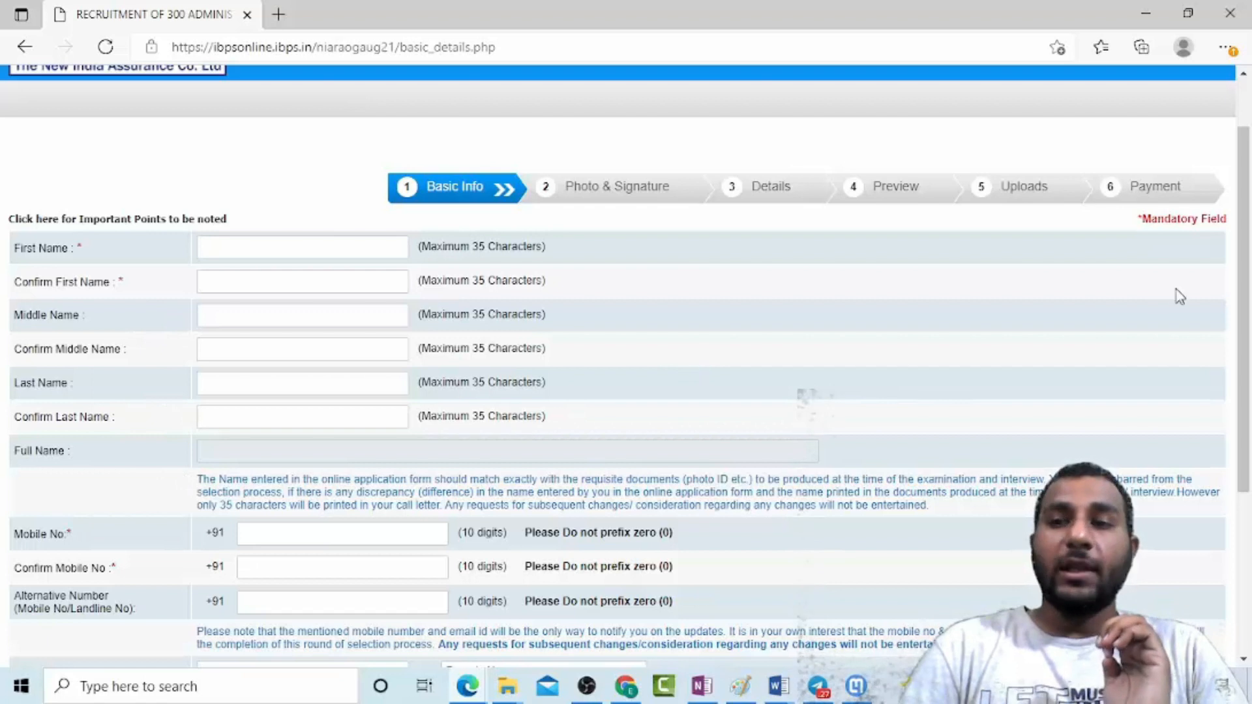
pyautogui.scroll(-1, 1249, 312)
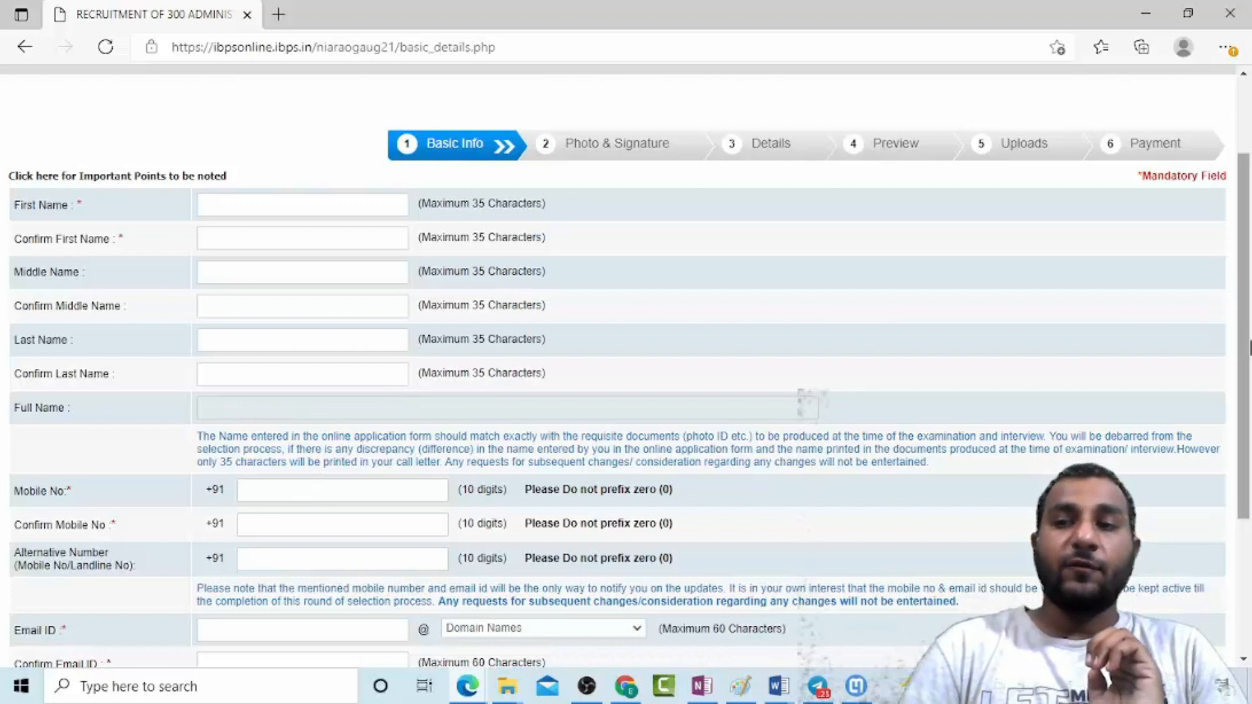
pyautogui.scroll(-1, 1248, 385)
pyautogui.scroll(-3, 1248, 384)
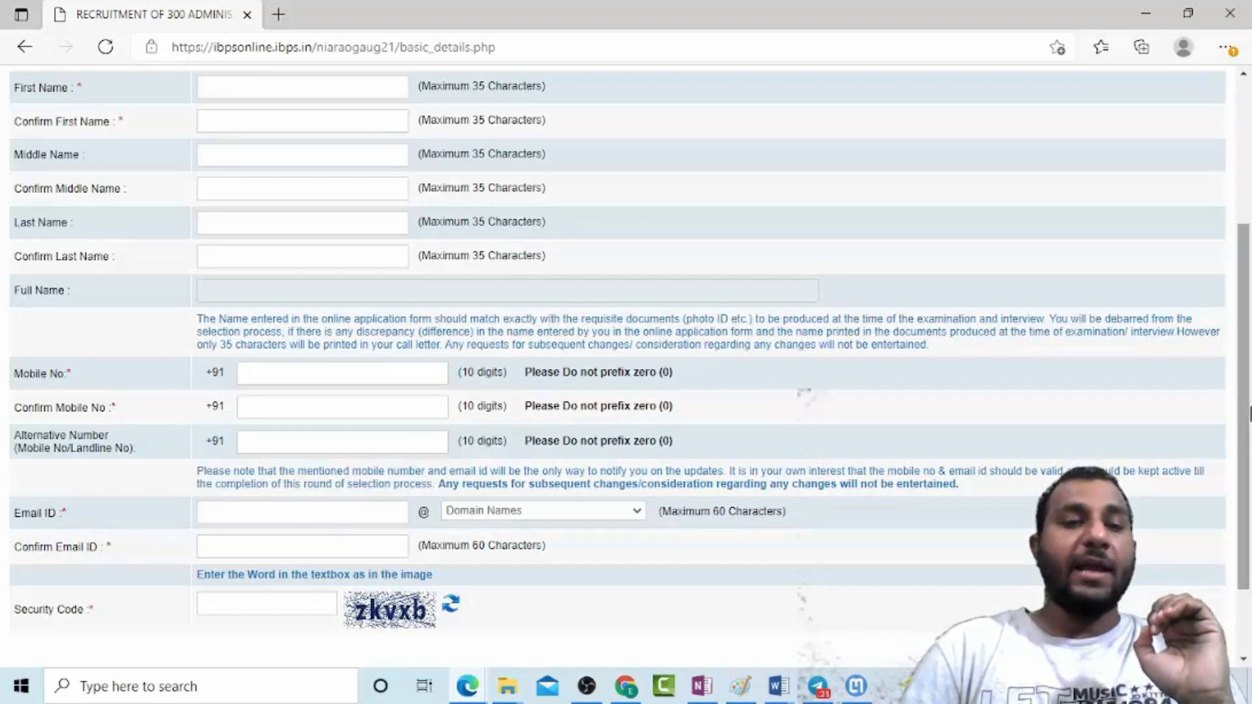
pyautogui.scroll(-1, 1249, 457)
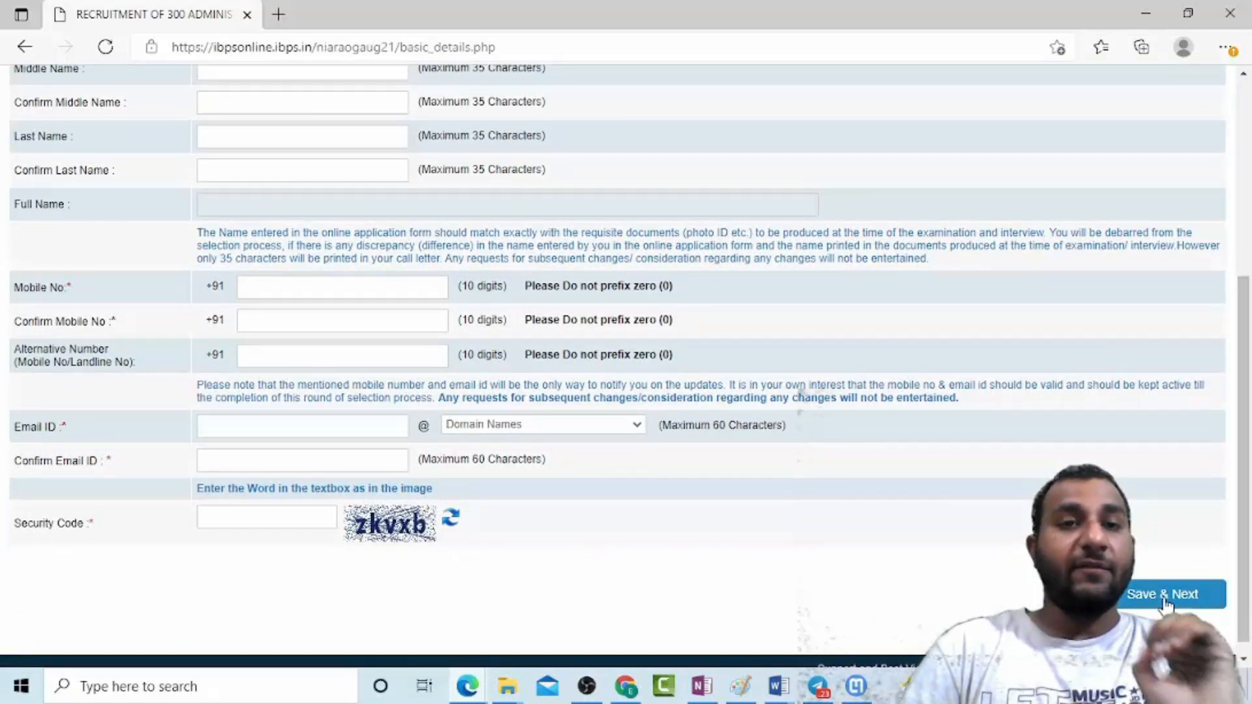
pyautogui.moveTo(1249, 577); pyautogui.dragTo(1249, 295)
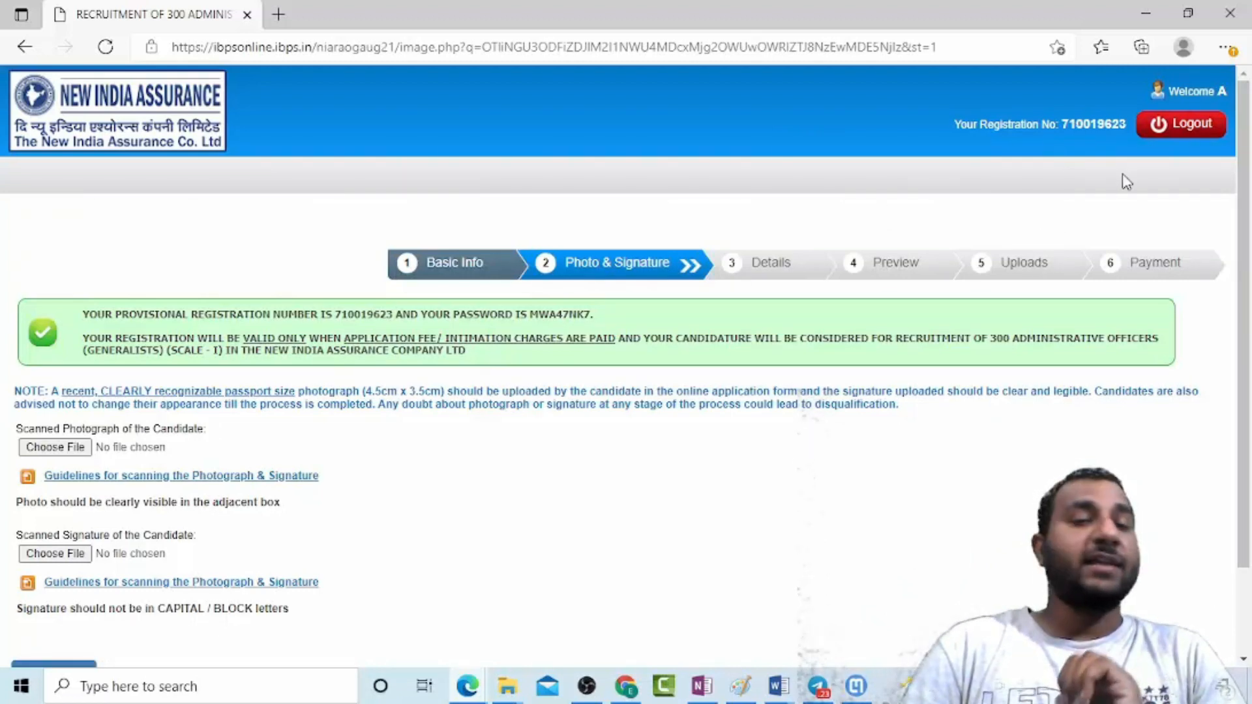
# Open the guidelines for scanning the photograph and signature, and mark the photograph's required dimensions and file size
pyautogui.scroll(-2, 1242, 293)
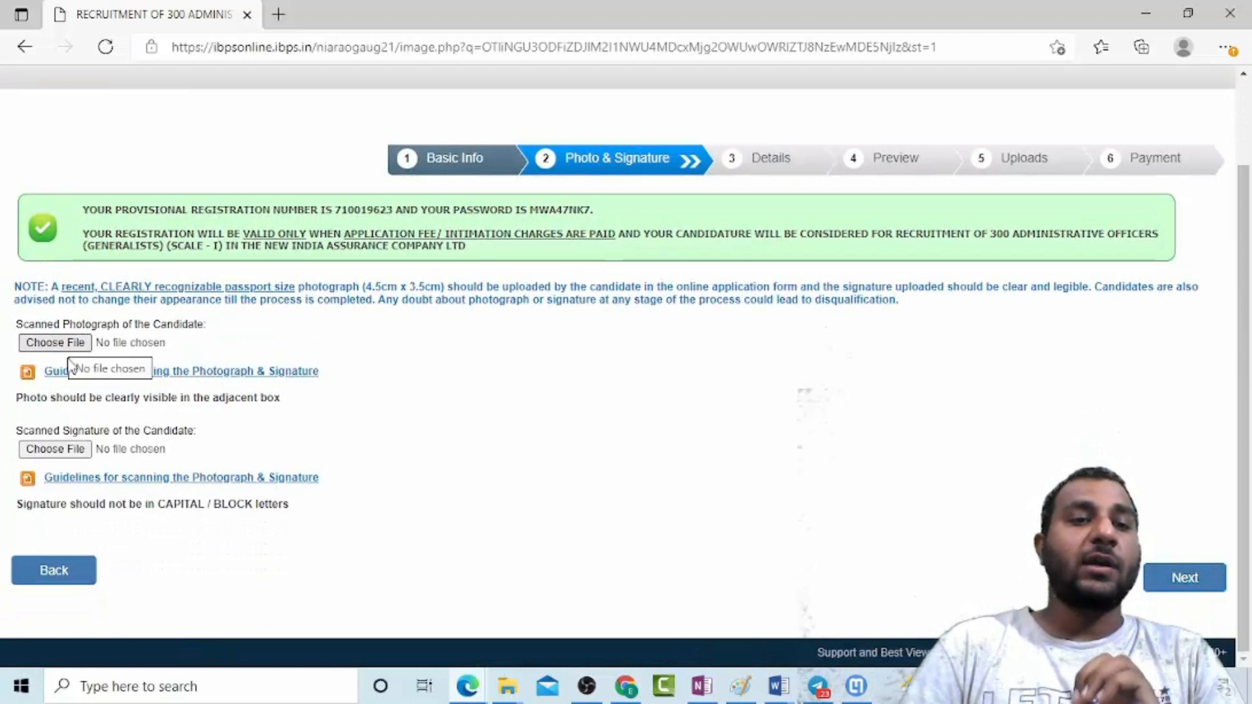
pyautogui.click(157, 374)
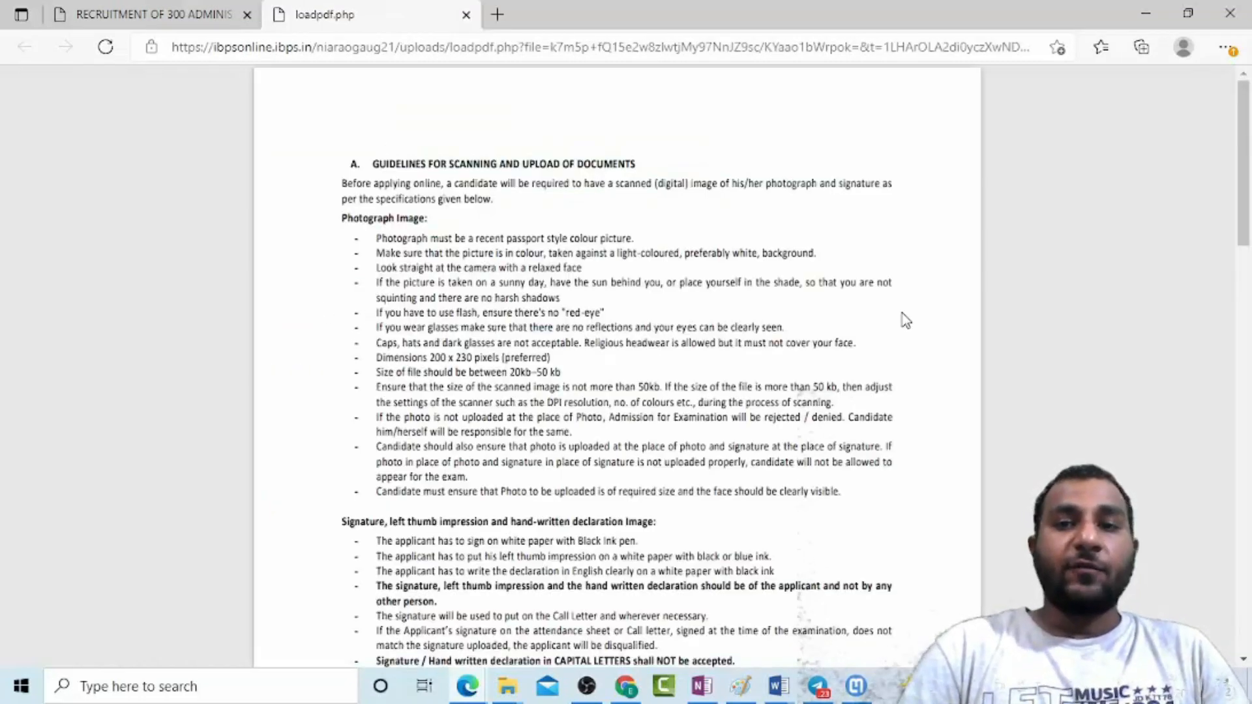
pyautogui.scroll(5, 905, 320)
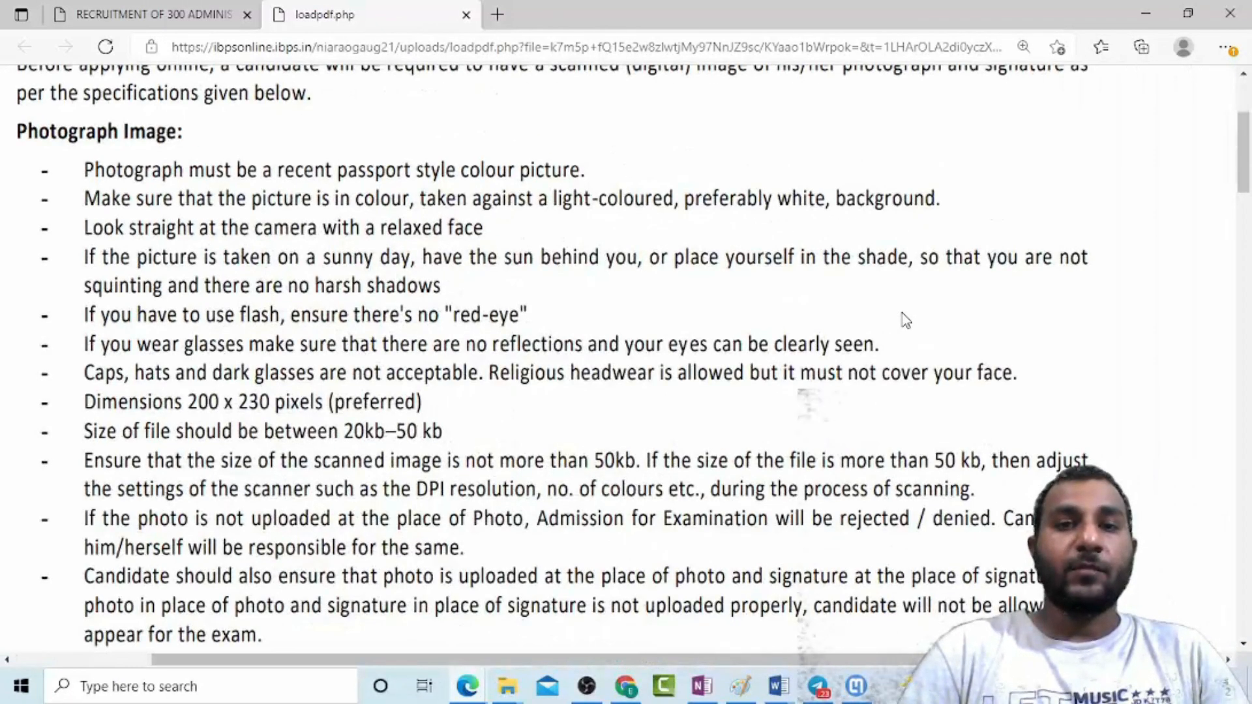
pyautogui.scroll(-2, 905, 319)
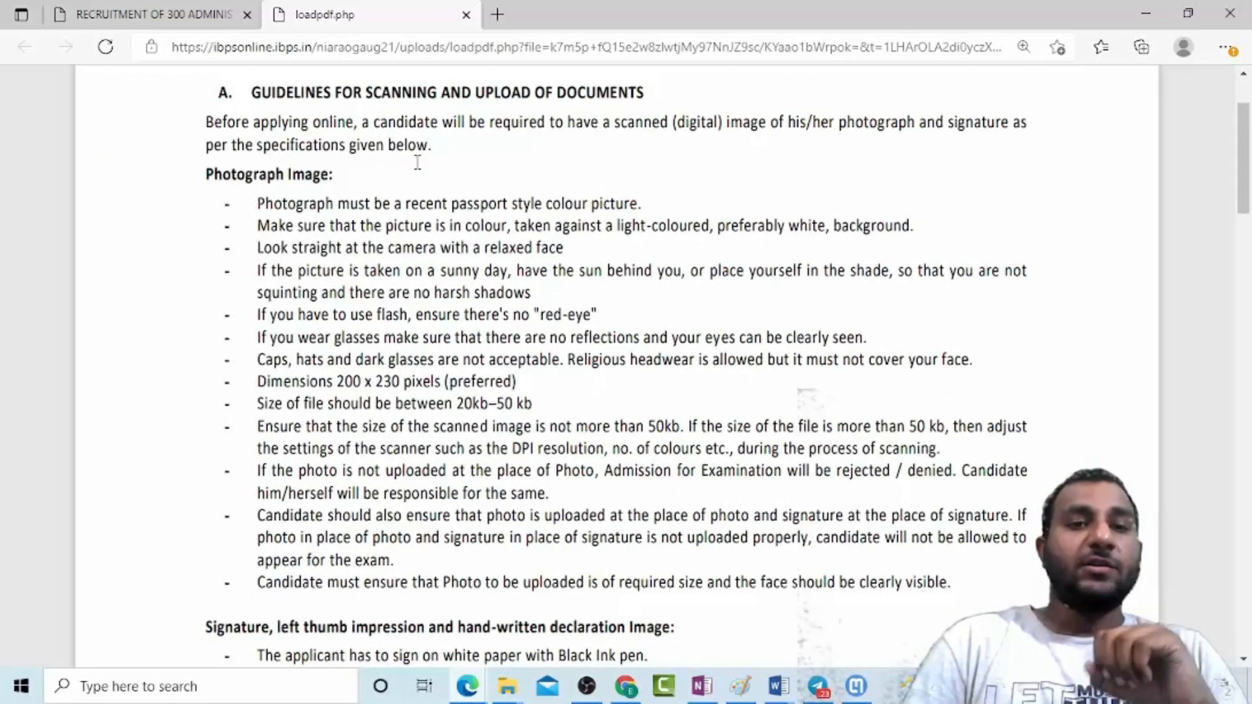
pyautogui.moveTo(253, 380); pyautogui.dragTo(507, 385)
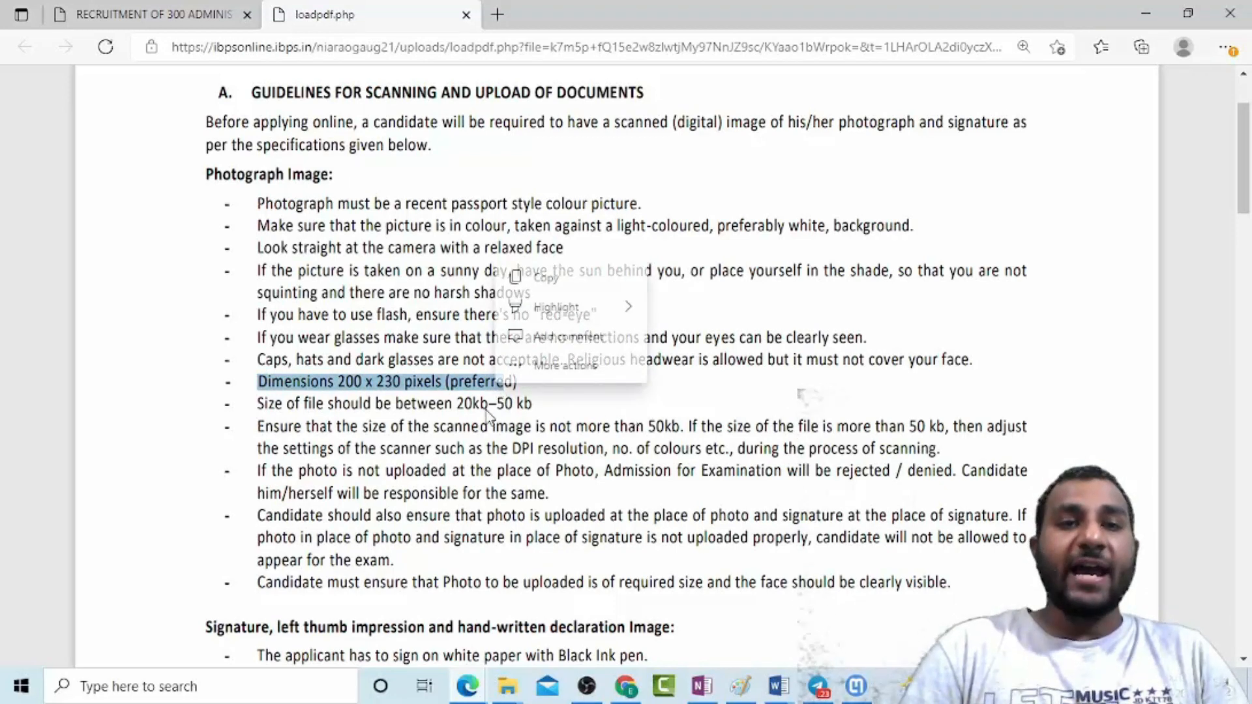
pyautogui.moveTo(454, 404); pyautogui.dragTo(535, 408)
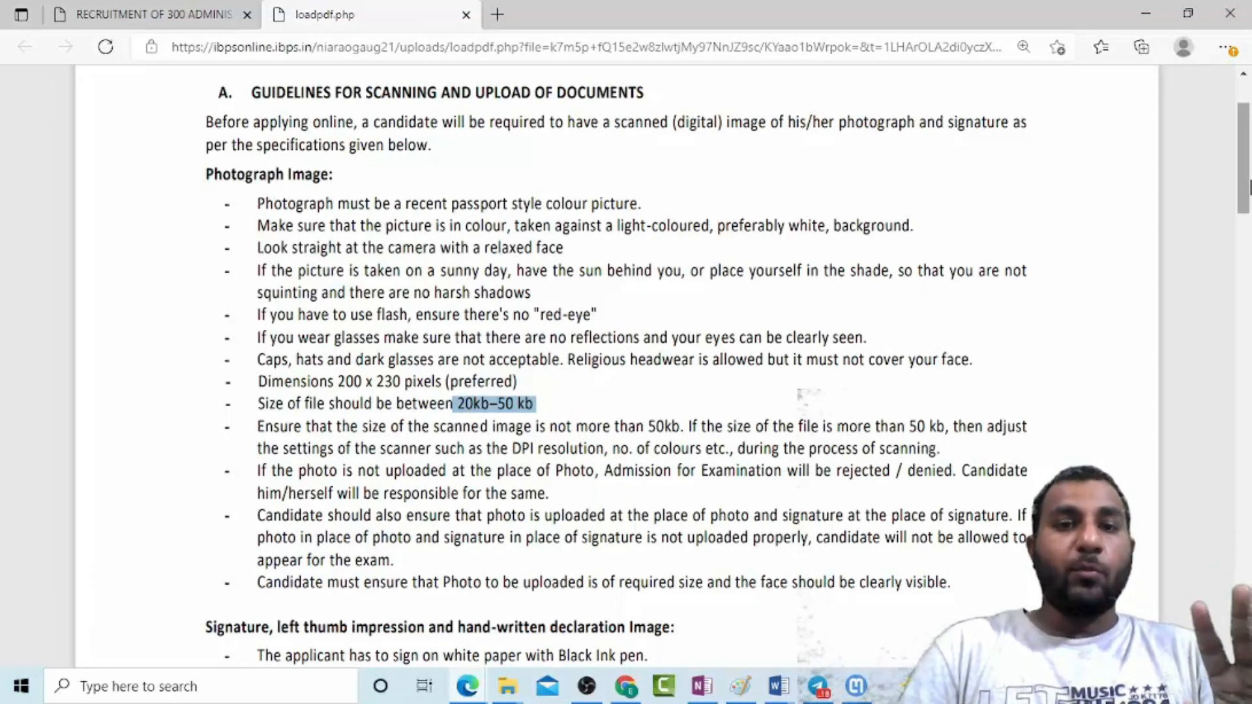
# Read the guideline requirements for the signature, left thumb impression and hand-written declaration
pyautogui.moveTo(1249, 189); pyautogui.dragTo(1249, 243)
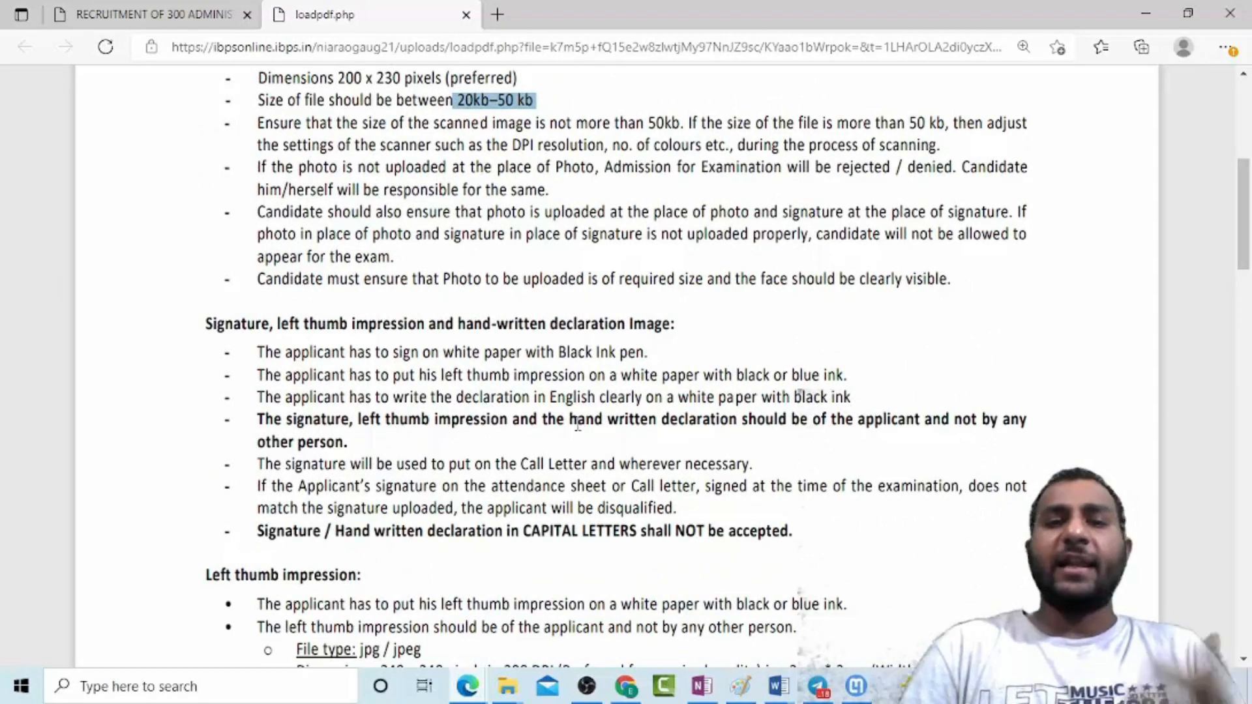
pyautogui.moveTo(1247, 267); pyautogui.dragTo(1246, 326)
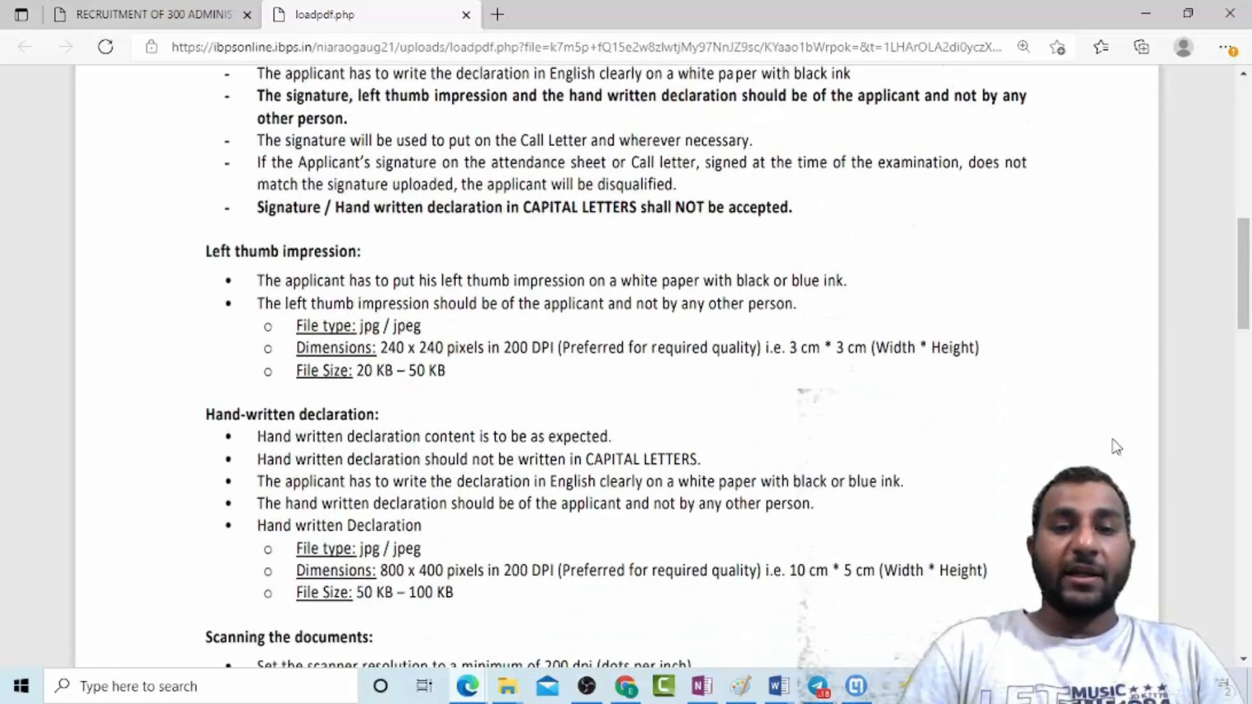
pyautogui.moveTo(1249, 338)
pyautogui.mouseDown()
pyautogui.moveTo(1249, 194)
pyautogui.moveTo(1249, 563)
pyautogui.moveTo(1249, 278)
pyautogui.mouseUp()
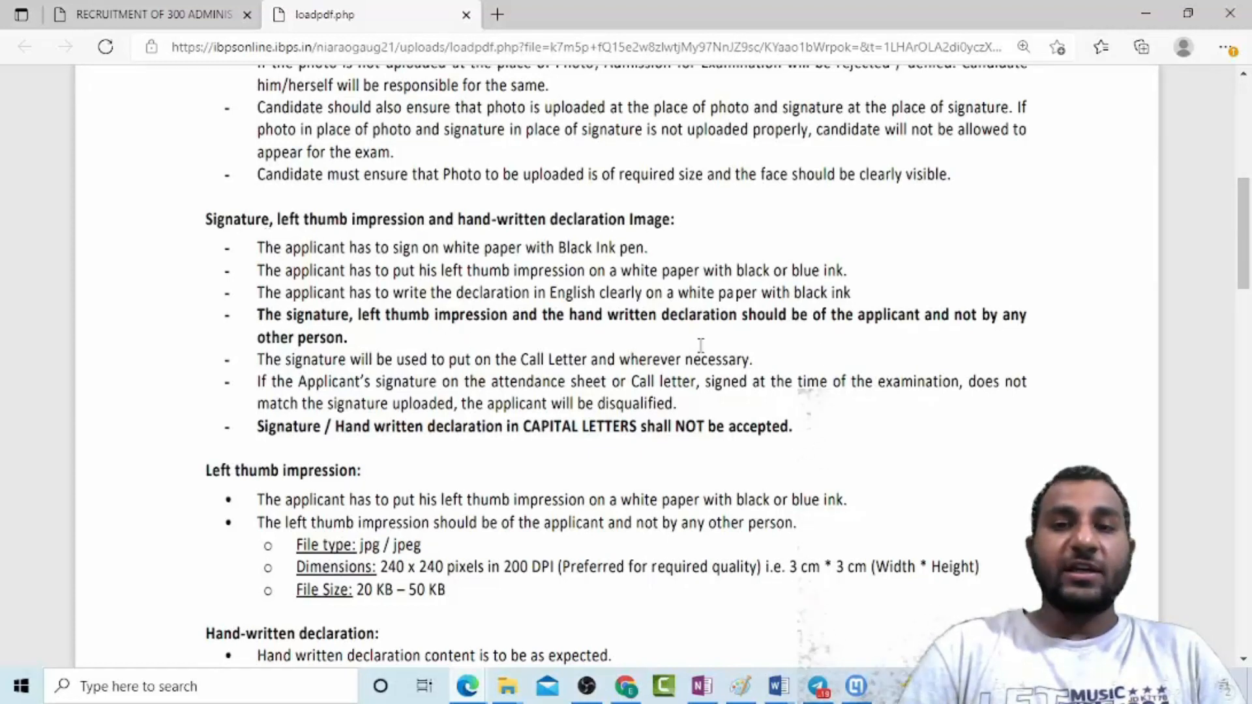
pyautogui.moveTo(1249, 247)
pyautogui.mouseDown()
pyautogui.moveTo(1249, 172)
pyautogui.moveTo(1249, 236)
pyautogui.mouseUp()
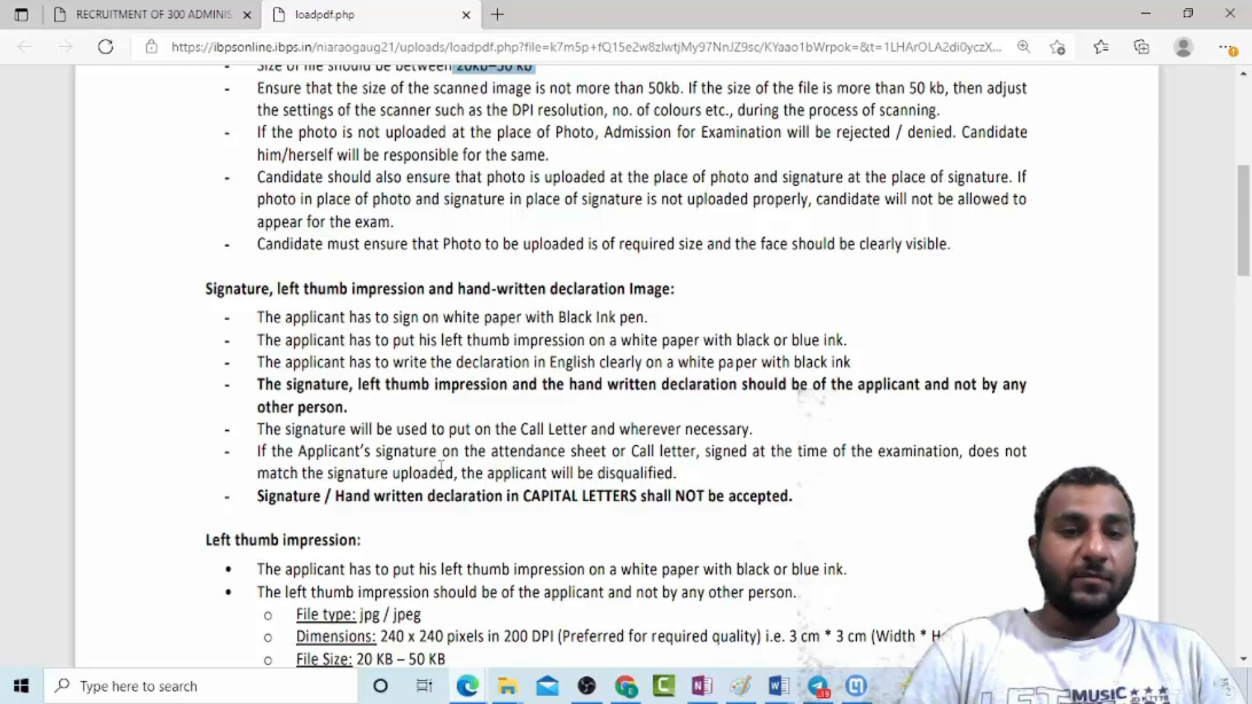
pyautogui.moveTo(1249, 223)
pyautogui.mouseDown()
pyautogui.moveTo(1249, 545)
pyautogui.moveTo(1249, 127)
pyautogui.mouseUp()
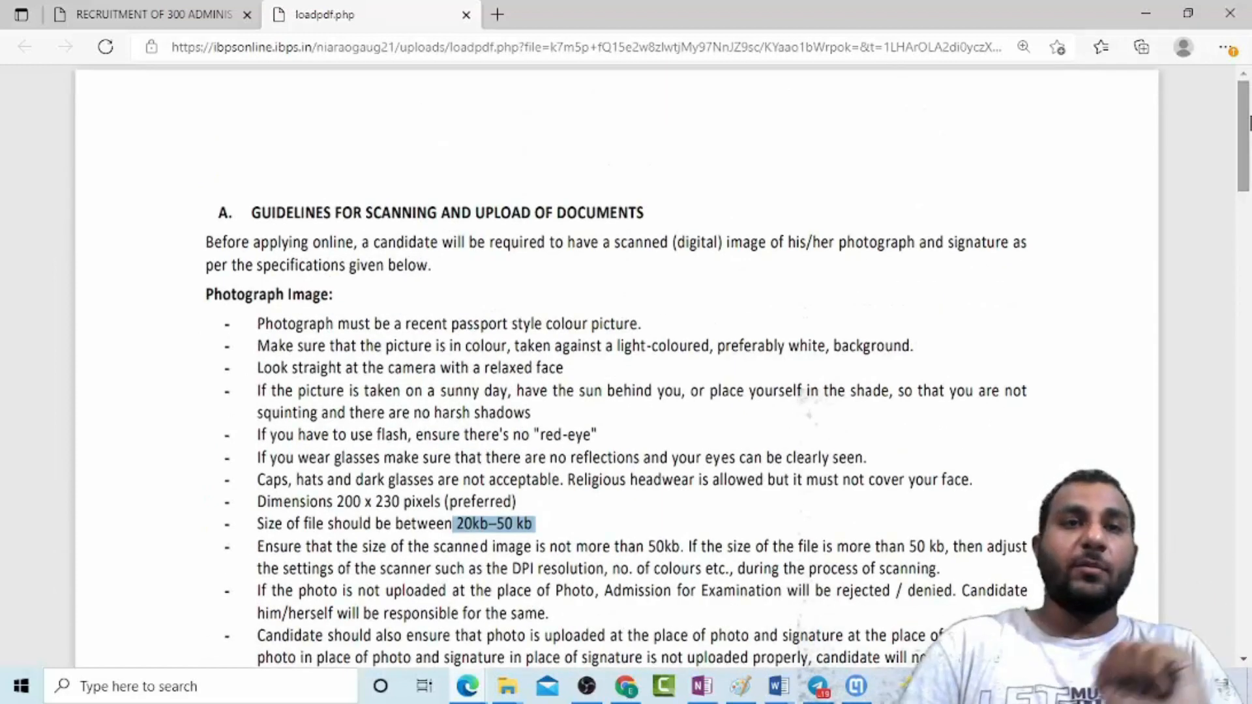
# Return to the application form and proceed from Photo & Signature to the Details stage
pyautogui.click(155, 12)
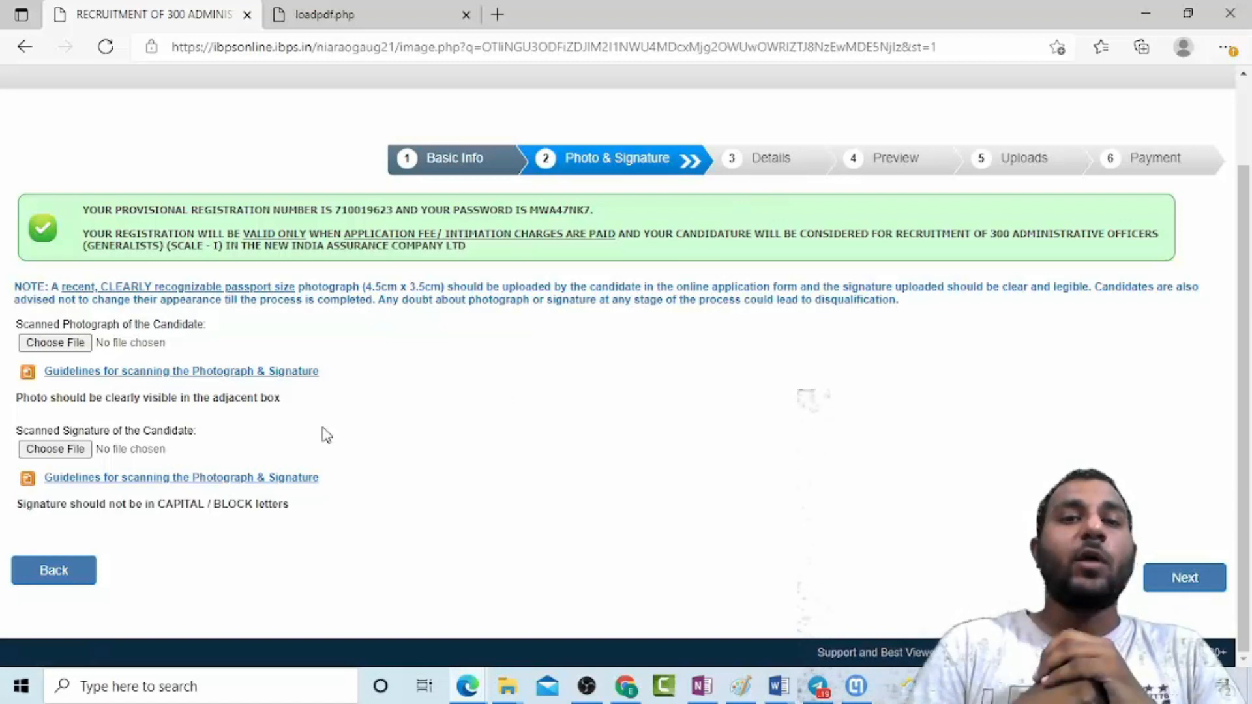
pyautogui.click(1191, 586)
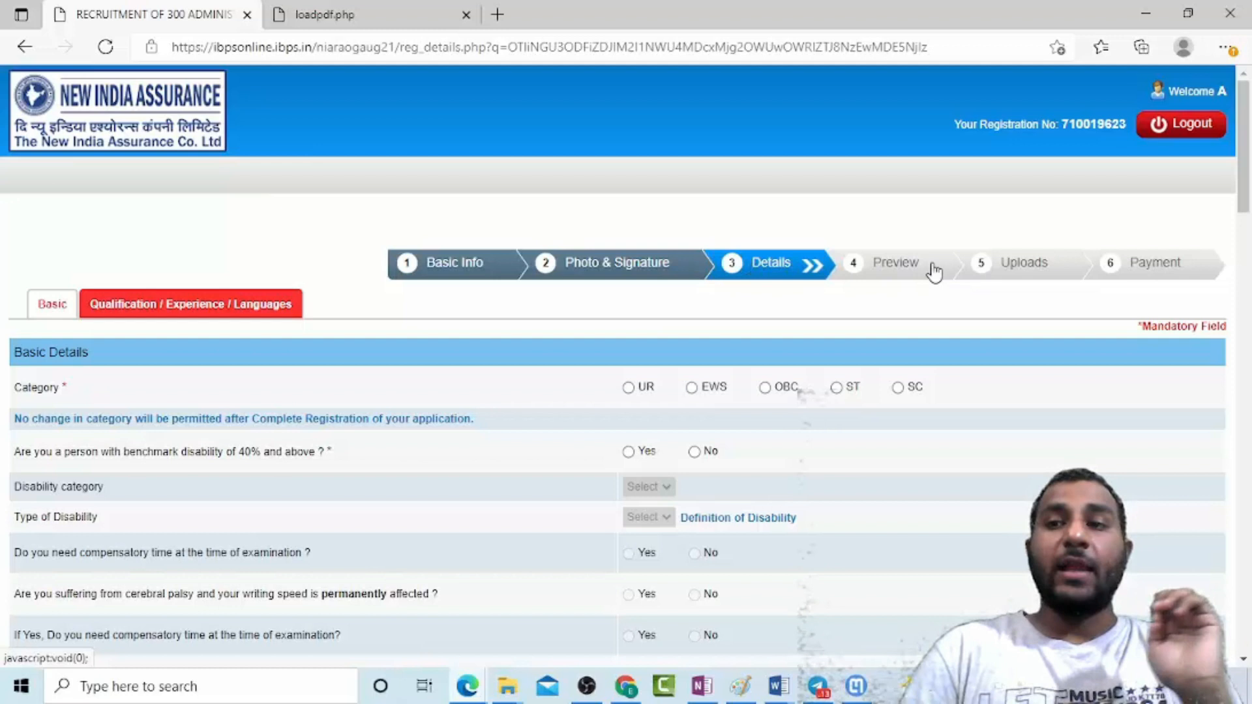
# Review the Basic Details questions on category, disability, scribe use, existing employment and caste certificate
pyautogui.moveTo(1245, 196); pyautogui.dragTo(1249, 215)
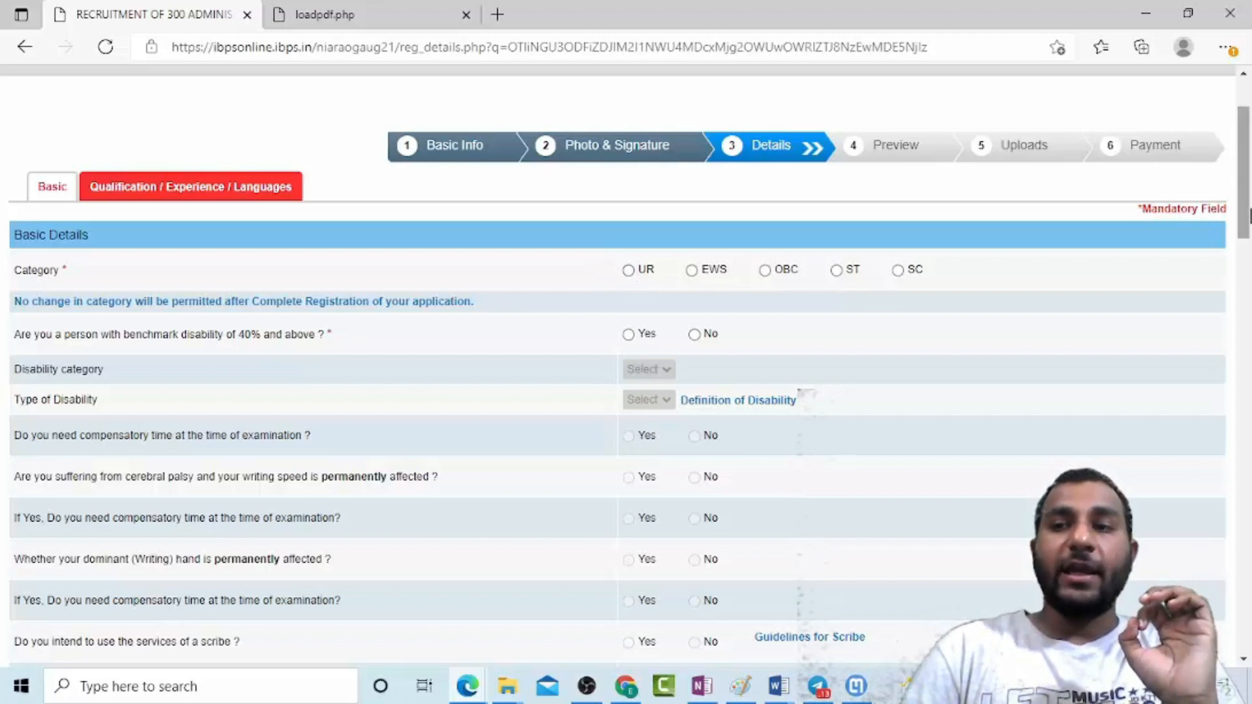
pyautogui.scroll(-1, 1249, 215)
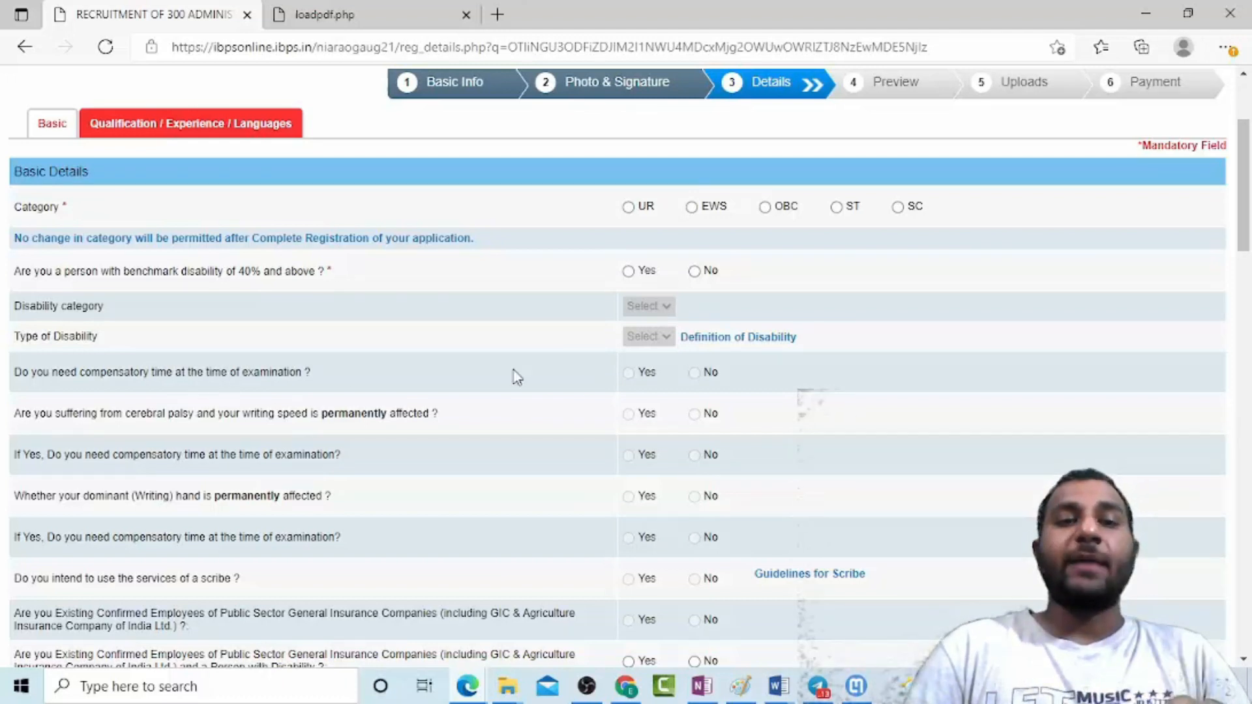
pyautogui.moveTo(1249, 223); pyautogui.dragTo(1249, 255)
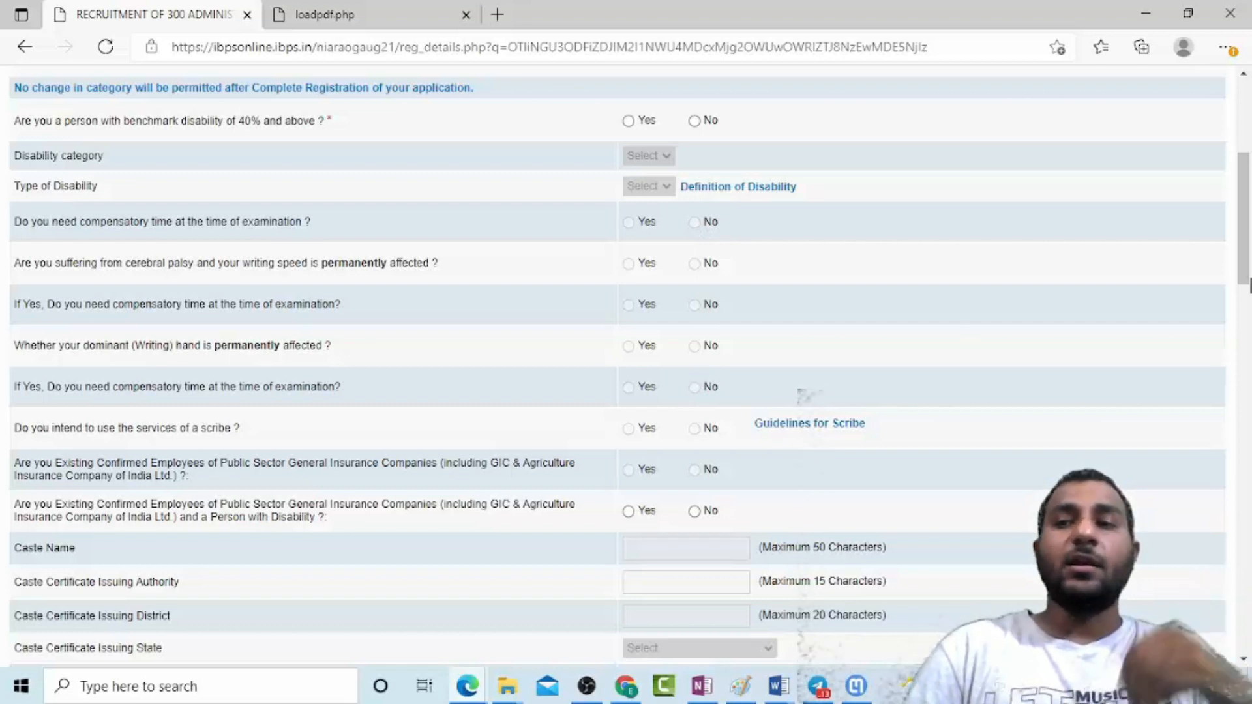
pyautogui.moveTo(1249, 233)
pyautogui.mouseDown()
pyautogui.moveTo(1249, 253)
pyautogui.moveTo(1249, 232)
pyautogui.mouseUp()
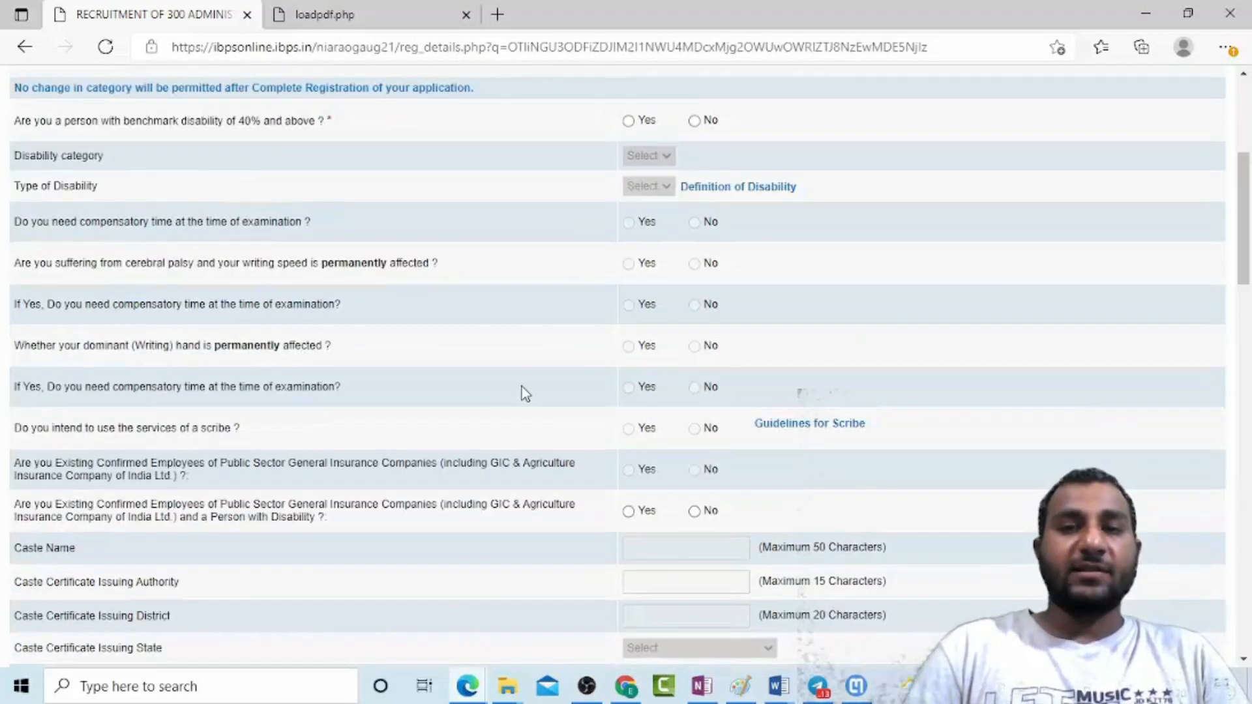
pyautogui.moveTo(1249, 223)
pyautogui.mouseDown()
pyautogui.moveTo(1249, 196)
pyautogui.moveTo(1249, 236)
pyautogui.mouseUp()
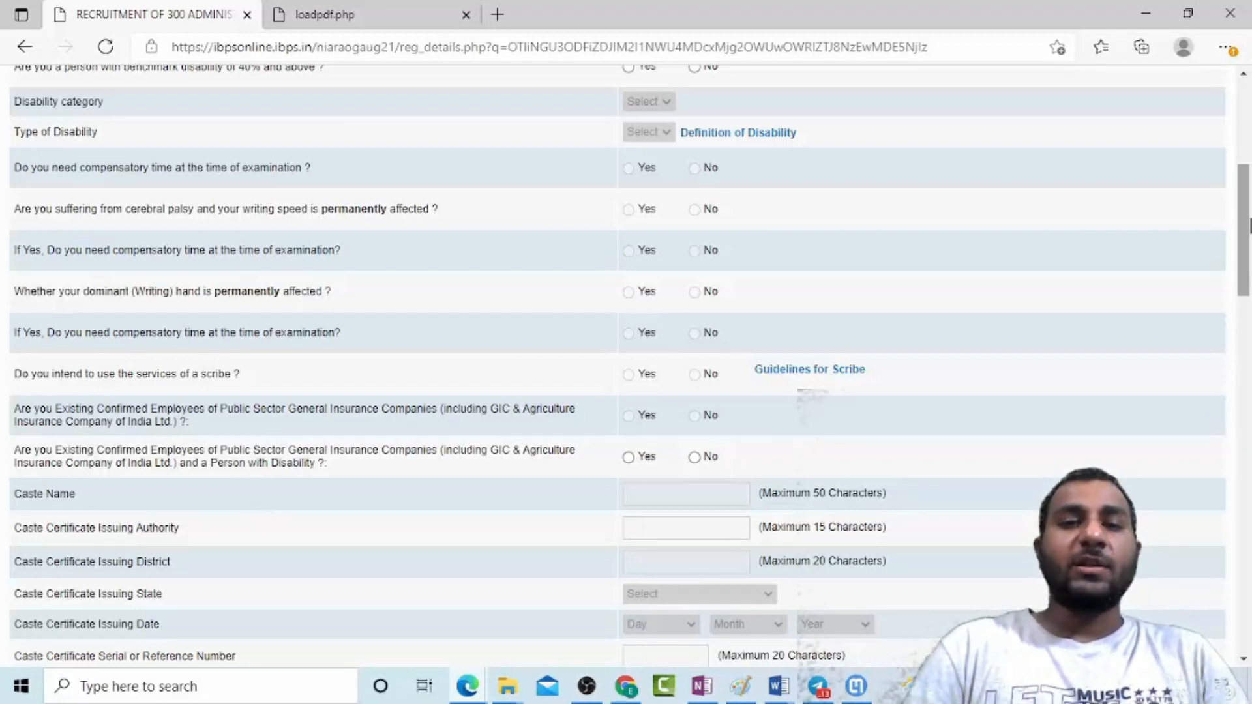
pyautogui.moveTo(1249, 225); pyautogui.dragTo(1249, 247)
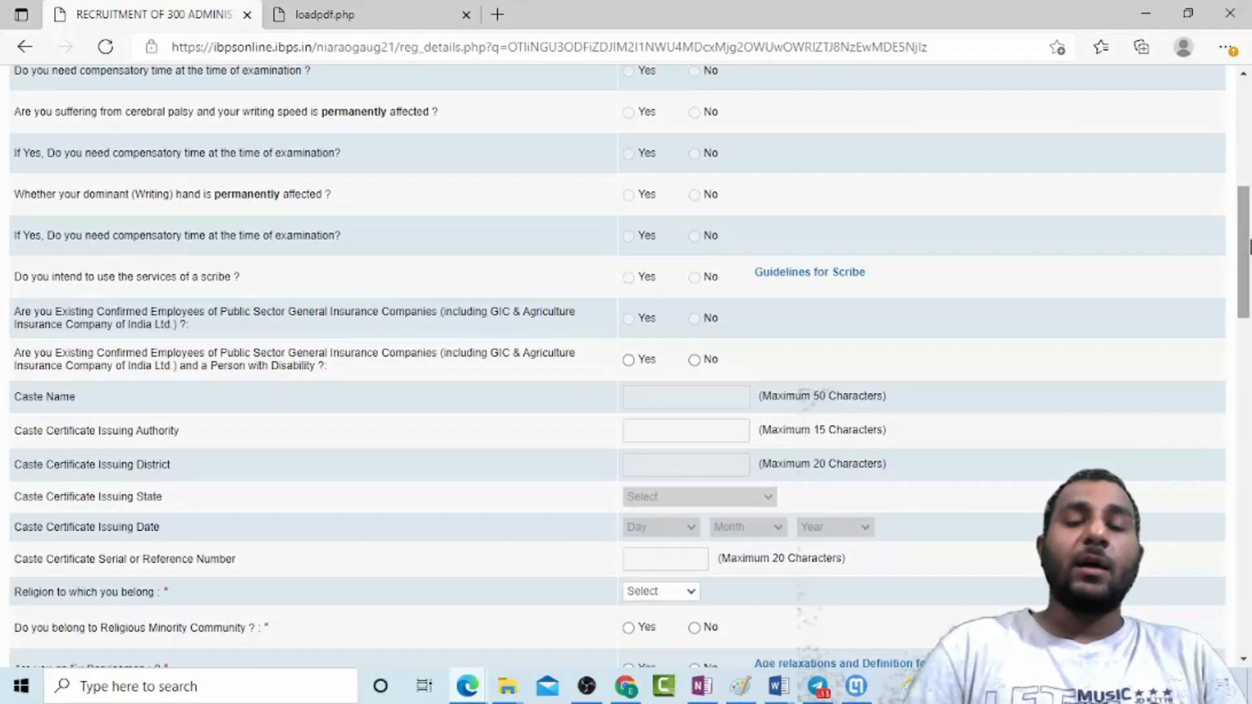
pyautogui.moveTo(1249, 247); pyautogui.dragTo(1250, 288)
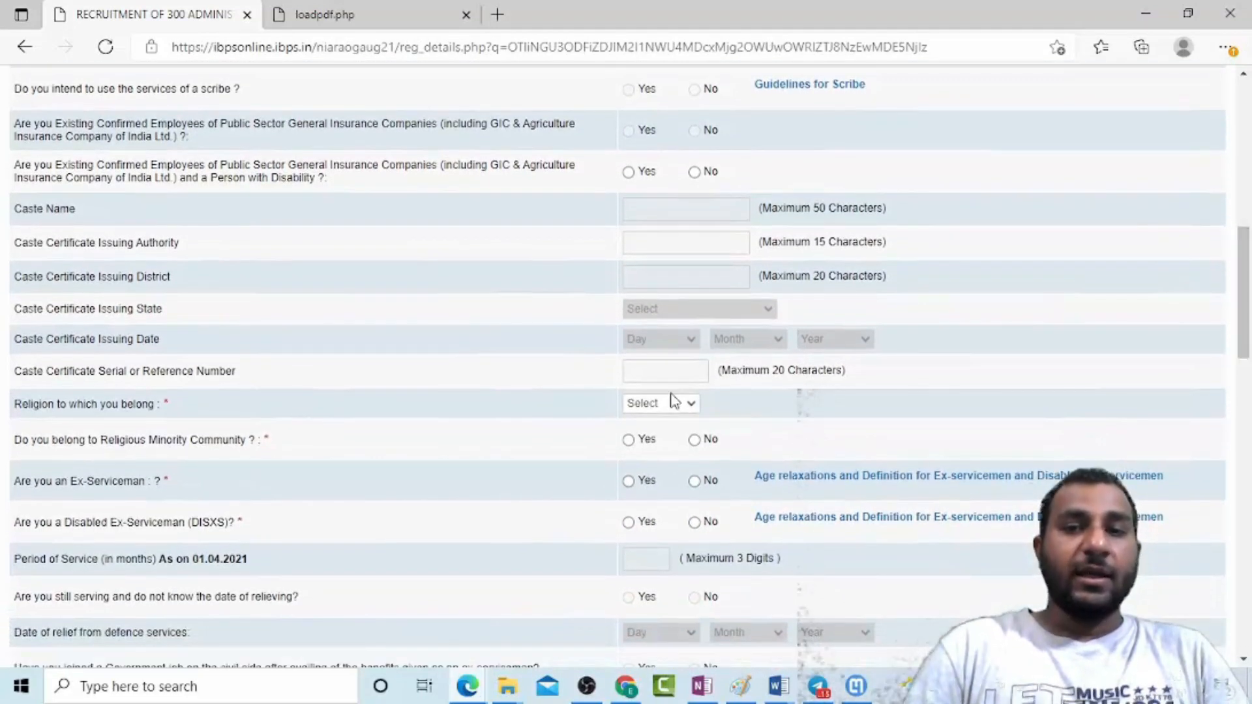
# View the available religion options and examine the religious minority and ex-serviceman questions
pyautogui.click(693, 405)
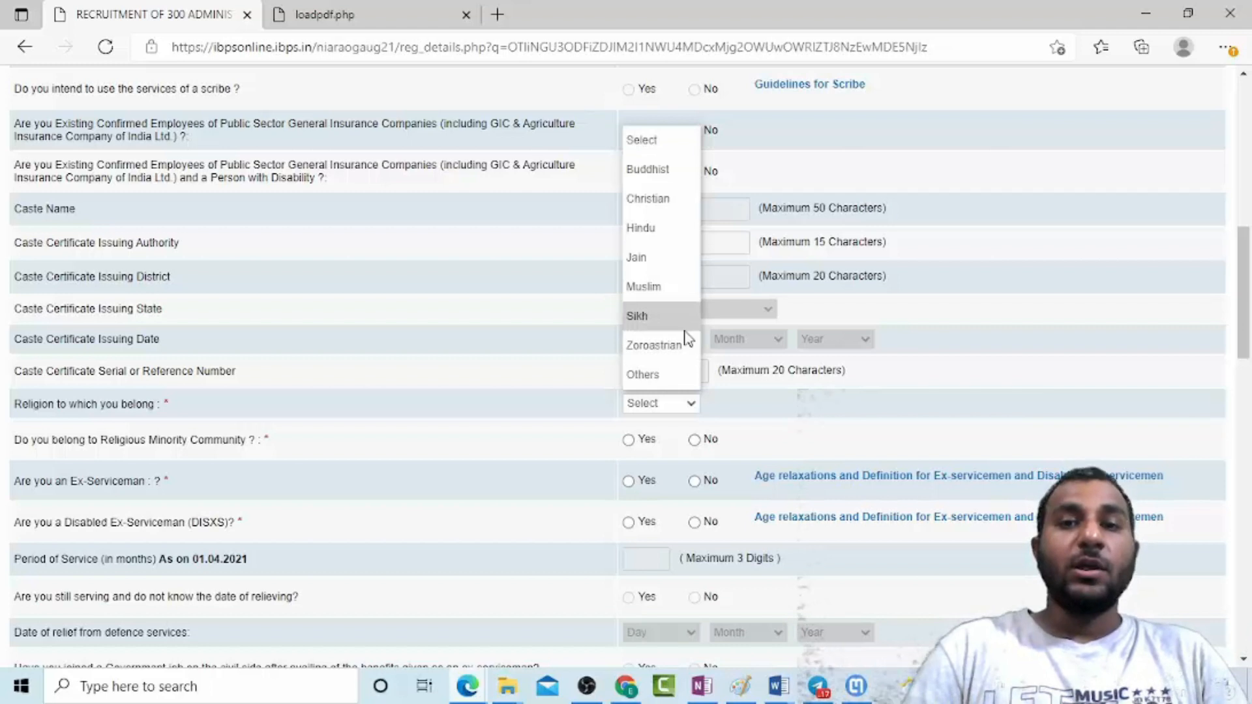
pyautogui.click(1249, 312)
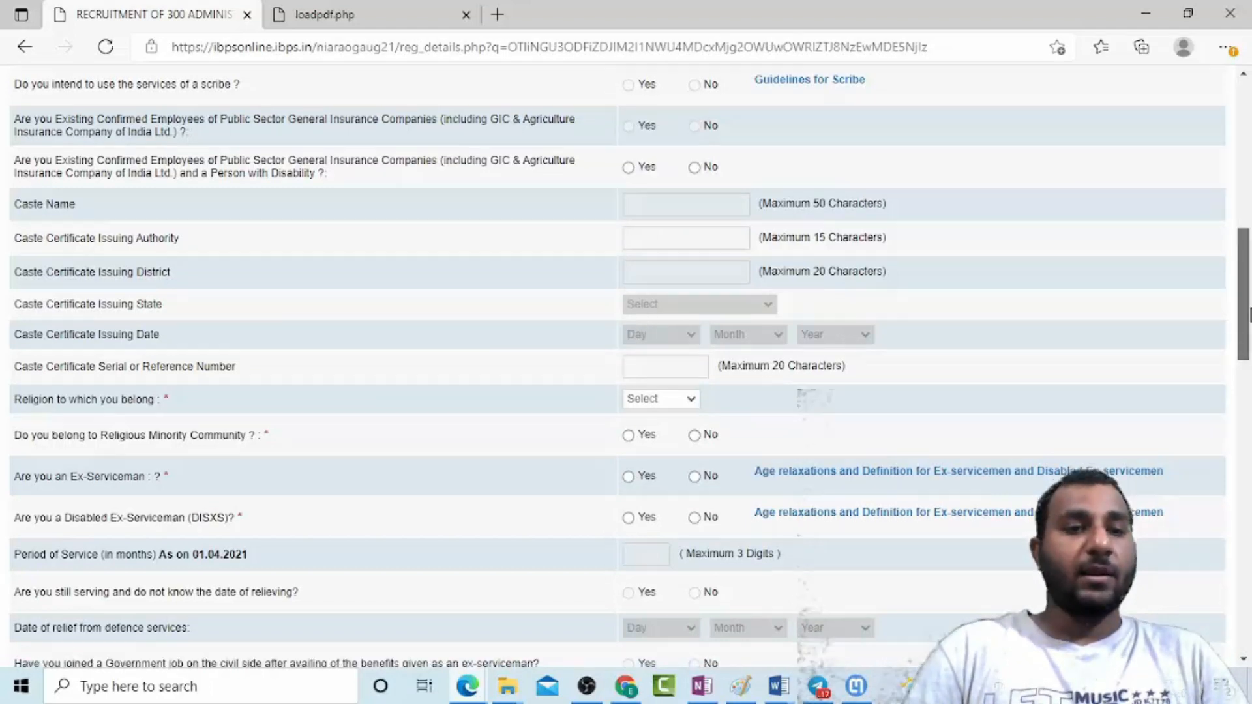
pyautogui.moveTo(1249, 312); pyautogui.dragTo(1249, 329)
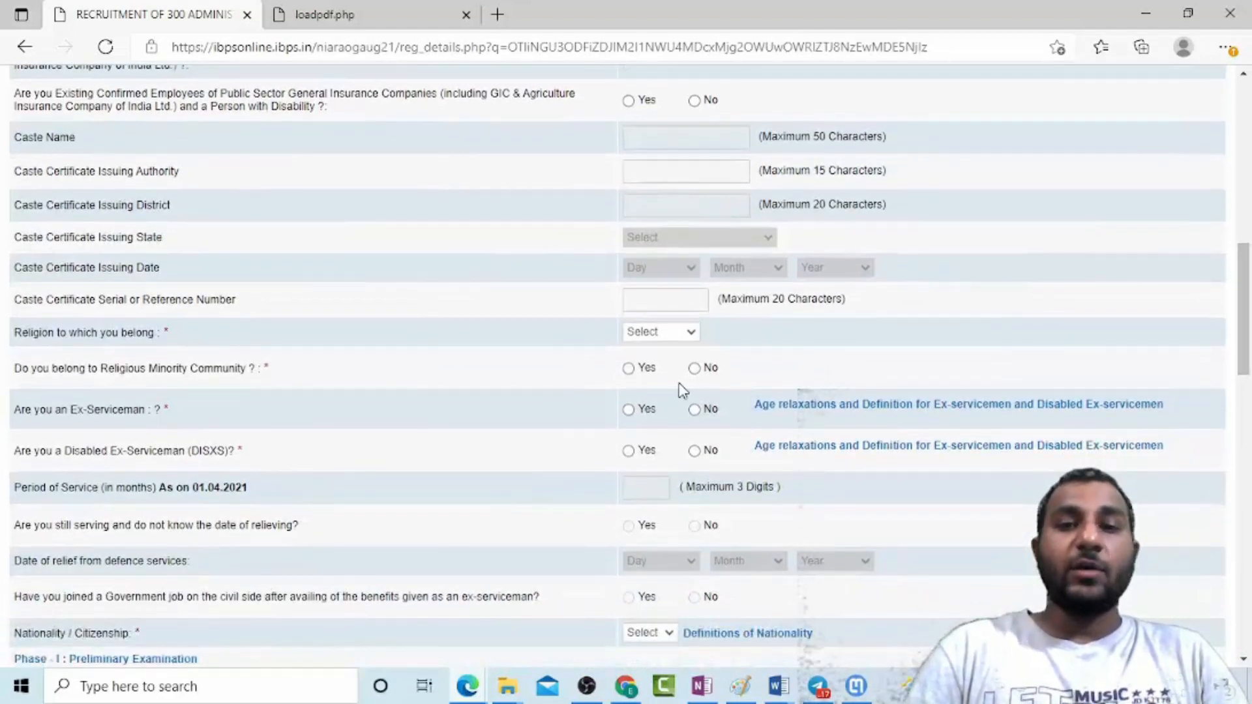
# Examine the nationality, preliminary and main exam centre, and personal details fields down to the correspondence address
pyautogui.moveTo(1249, 312); pyautogui.dragTo(1249, 356)
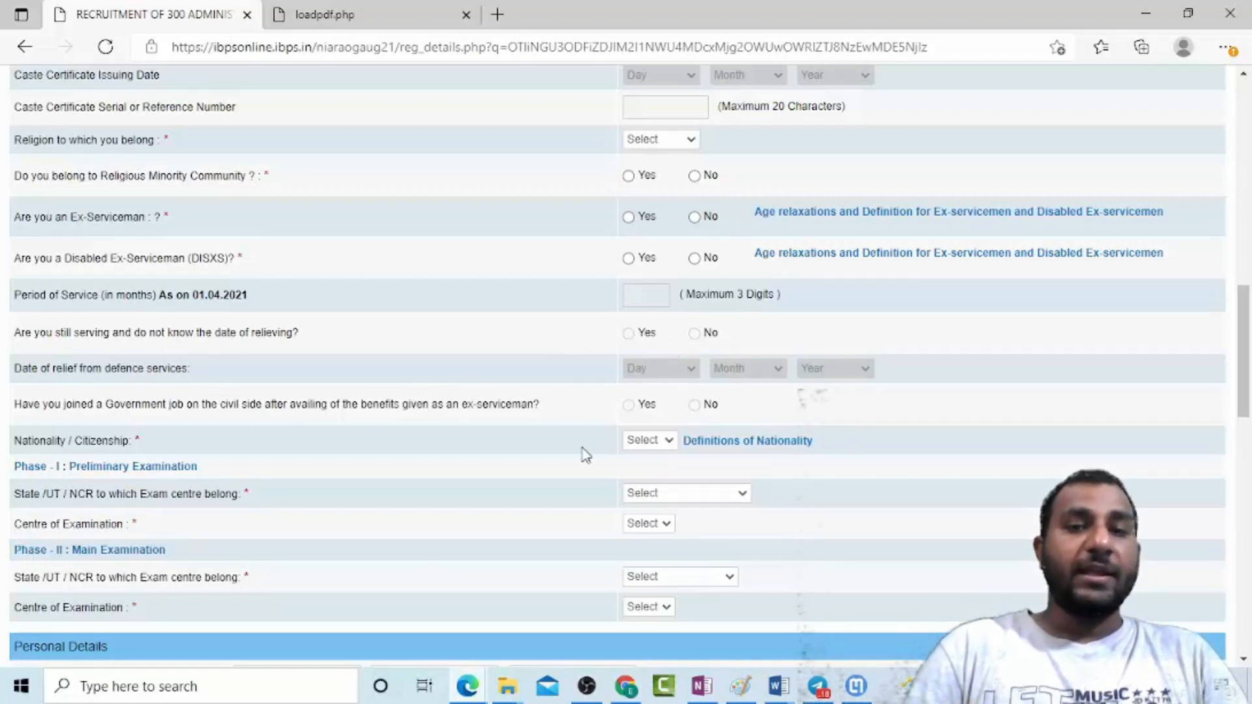
pyautogui.scroll(-2, 1249, 370)
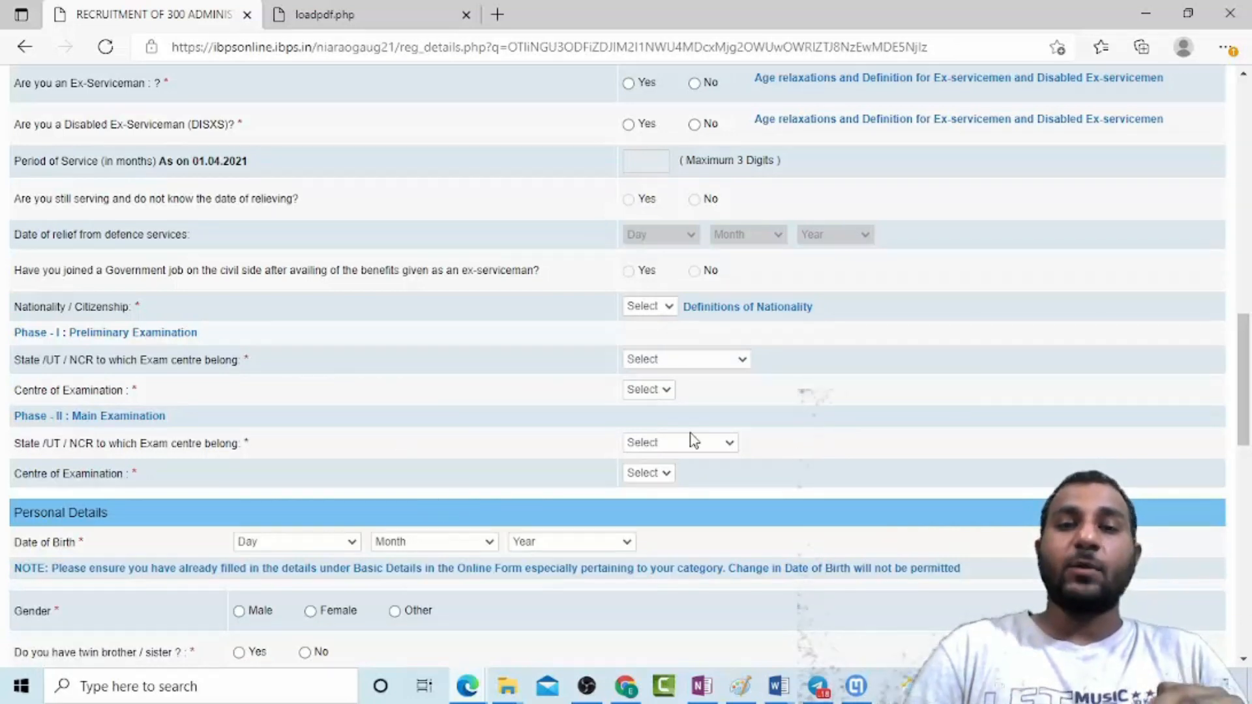
pyautogui.scroll(-4, 1249, 340)
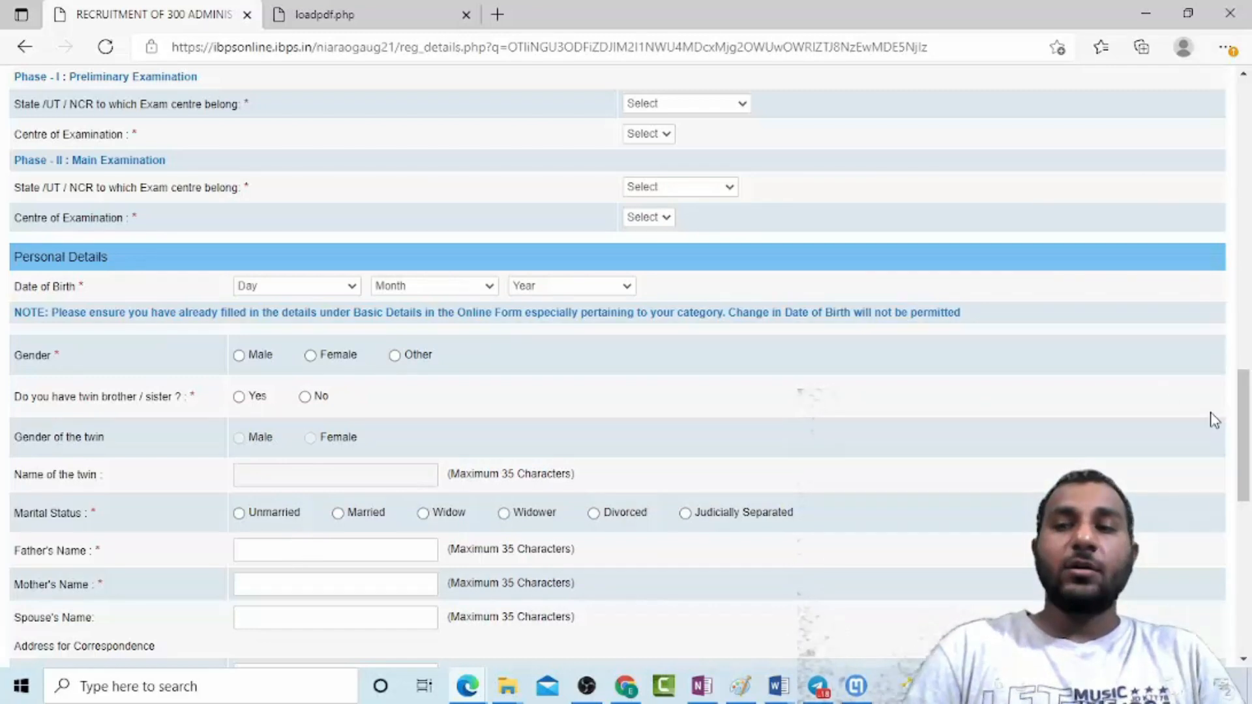
pyautogui.moveTo(1246, 423); pyautogui.dragTo(1248, 467)
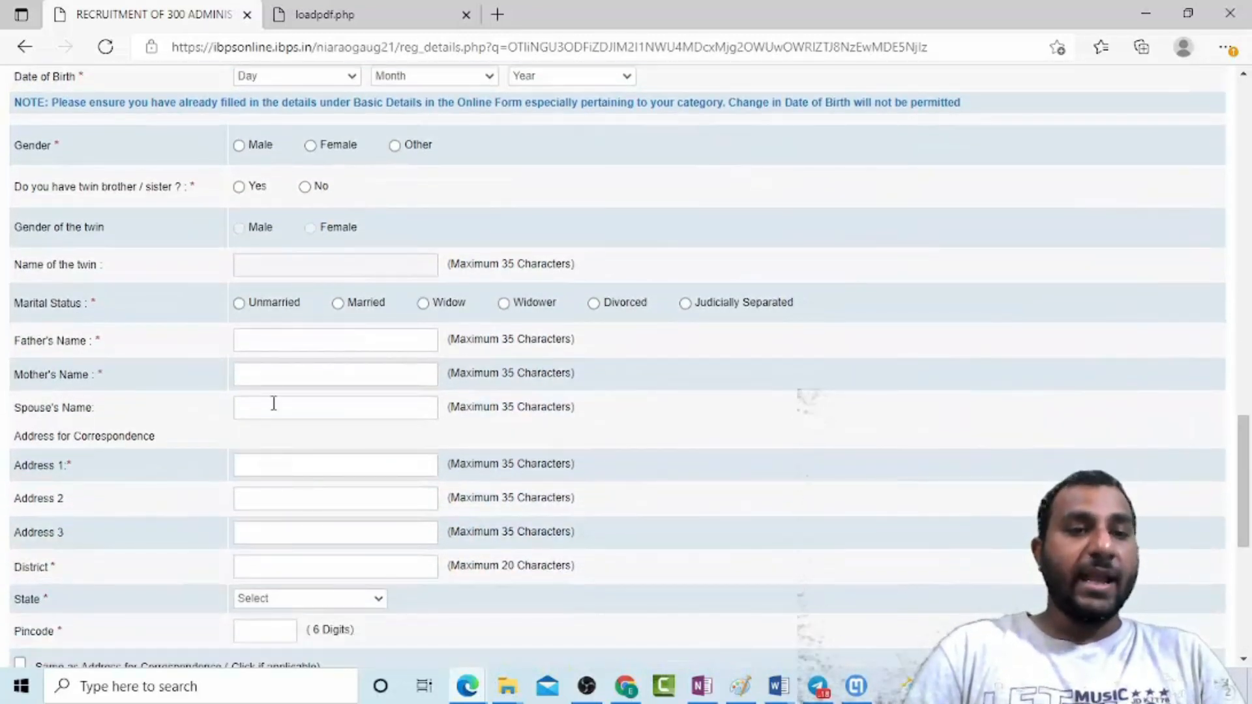
# Examine the permanent address, GST invoicing address and application fee fields, and go to the Qualification / Experience / Languages section
pyautogui.moveTo(1249, 399); pyautogui.dragTo(1249, 588)
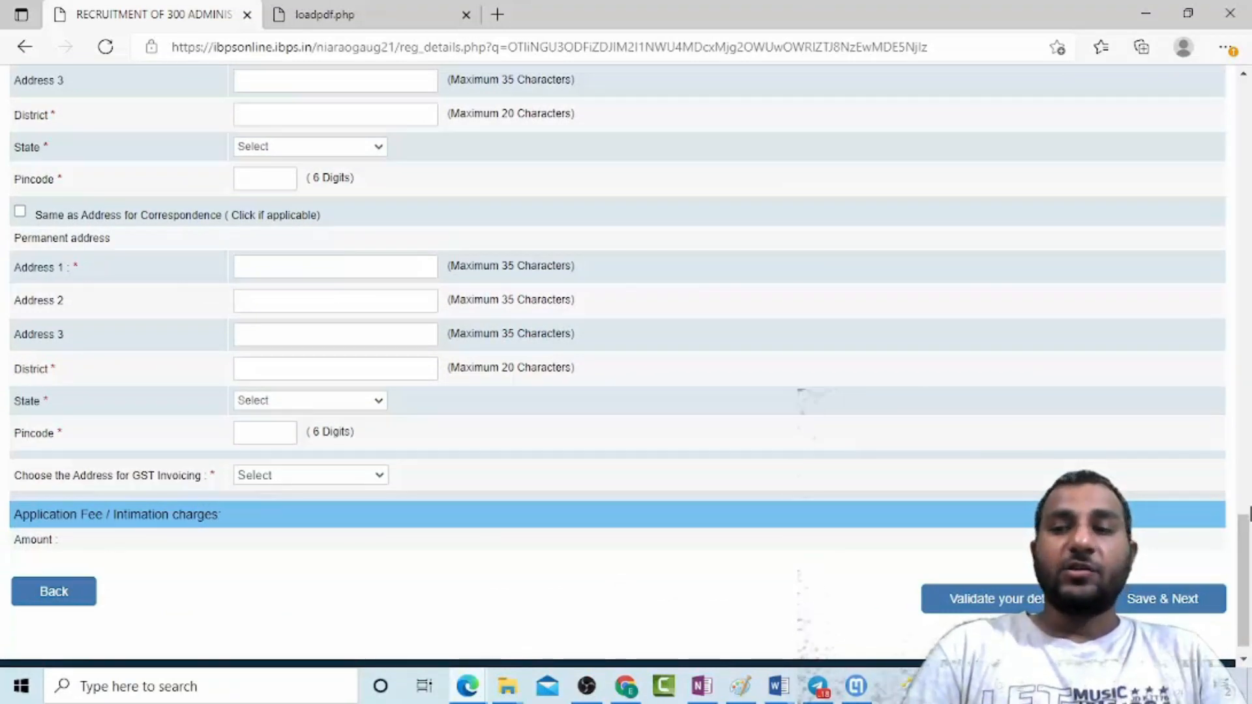
pyautogui.moveTo(1248, 527); pyautogui.dragTo(1248, 75)
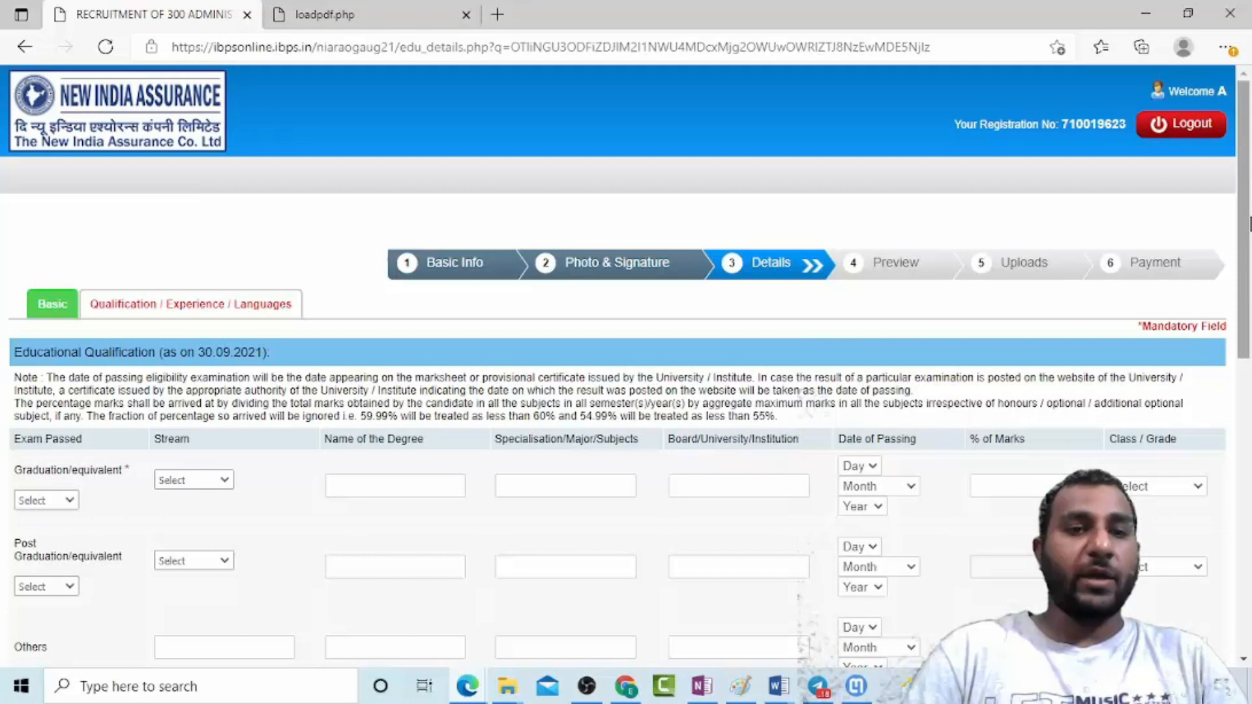
# Review the educational qualification, computer knowledge, work experience, pre-examination training and languages known fields
pyautogui.scroll(-2, 1248, 225)
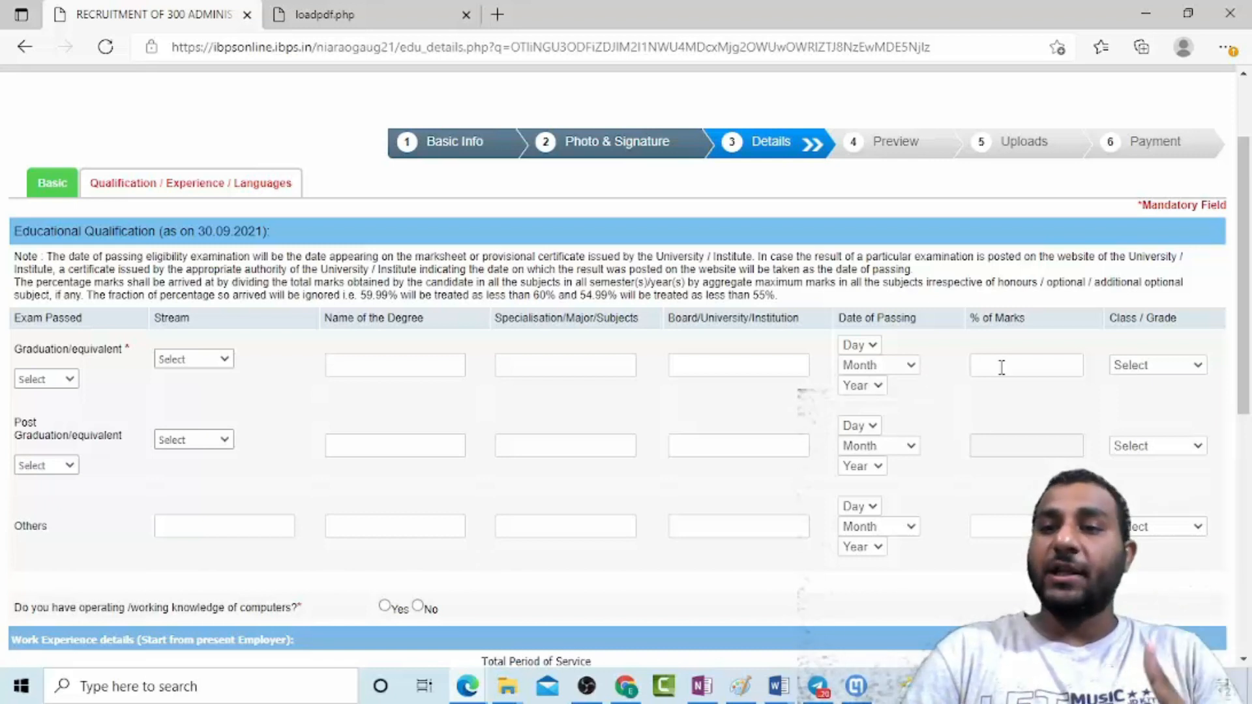
pyautogui.scroll(-1, 1249, 337)
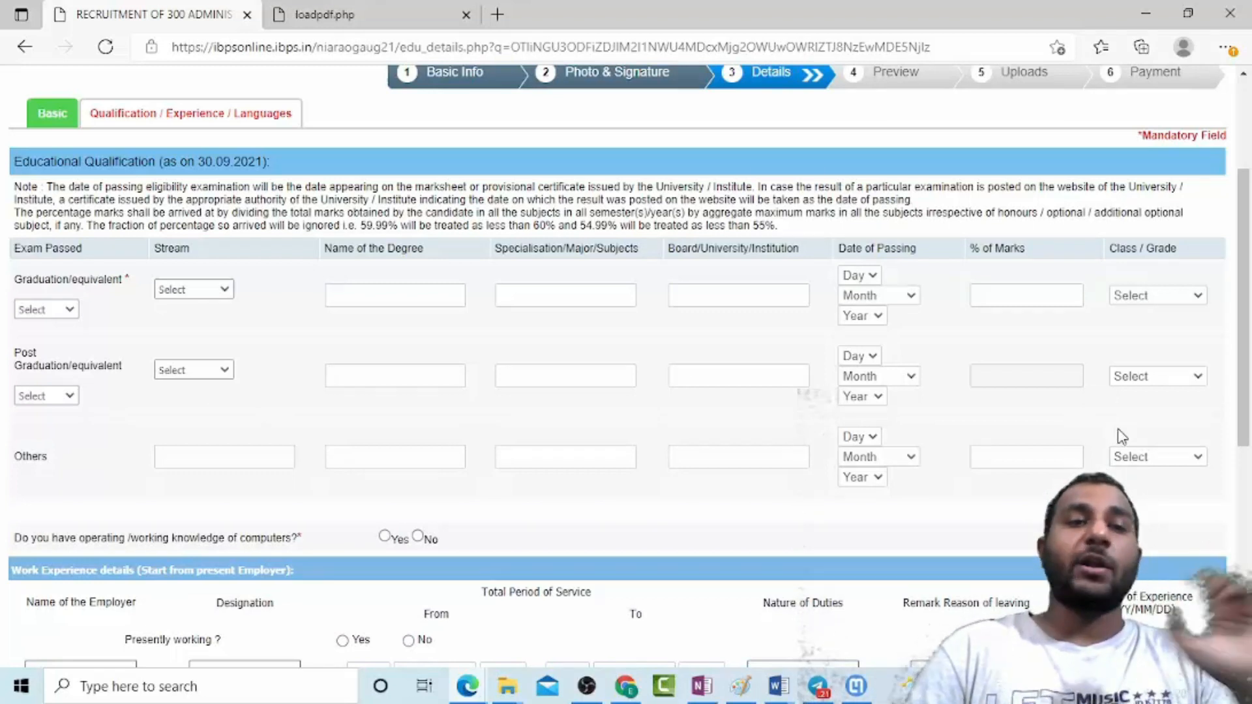
pyautogui.moveTo(1248, 373); pyautogui.dragTo(1250, 469)
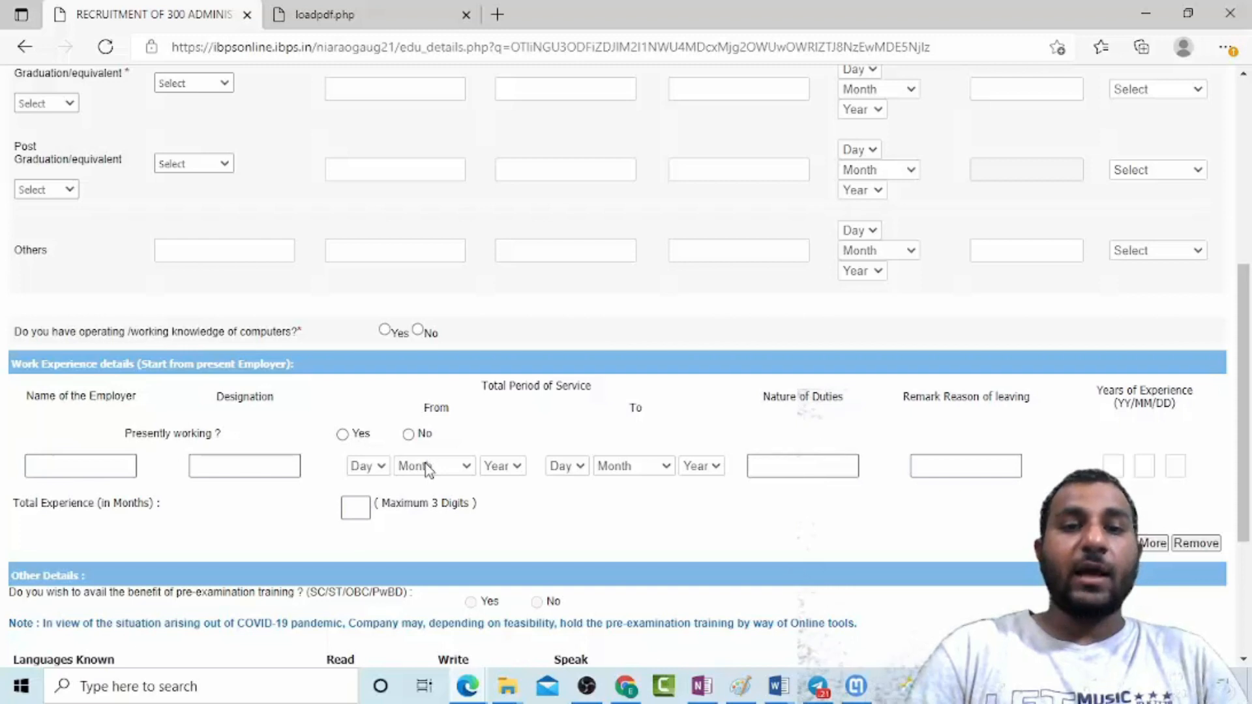
pyautogui.scroll(-3, 1248, 424)
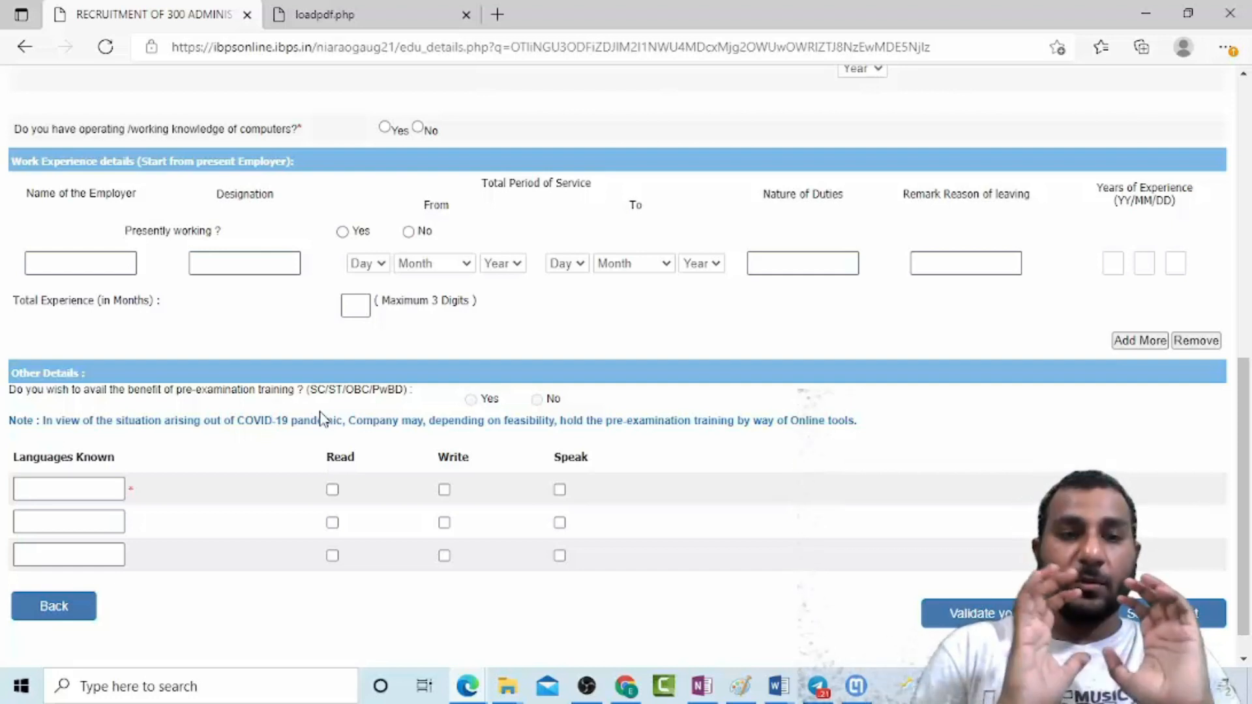
pyautogui.moveTo(1249, 479); pyautogui.dragTo(1249, 166)
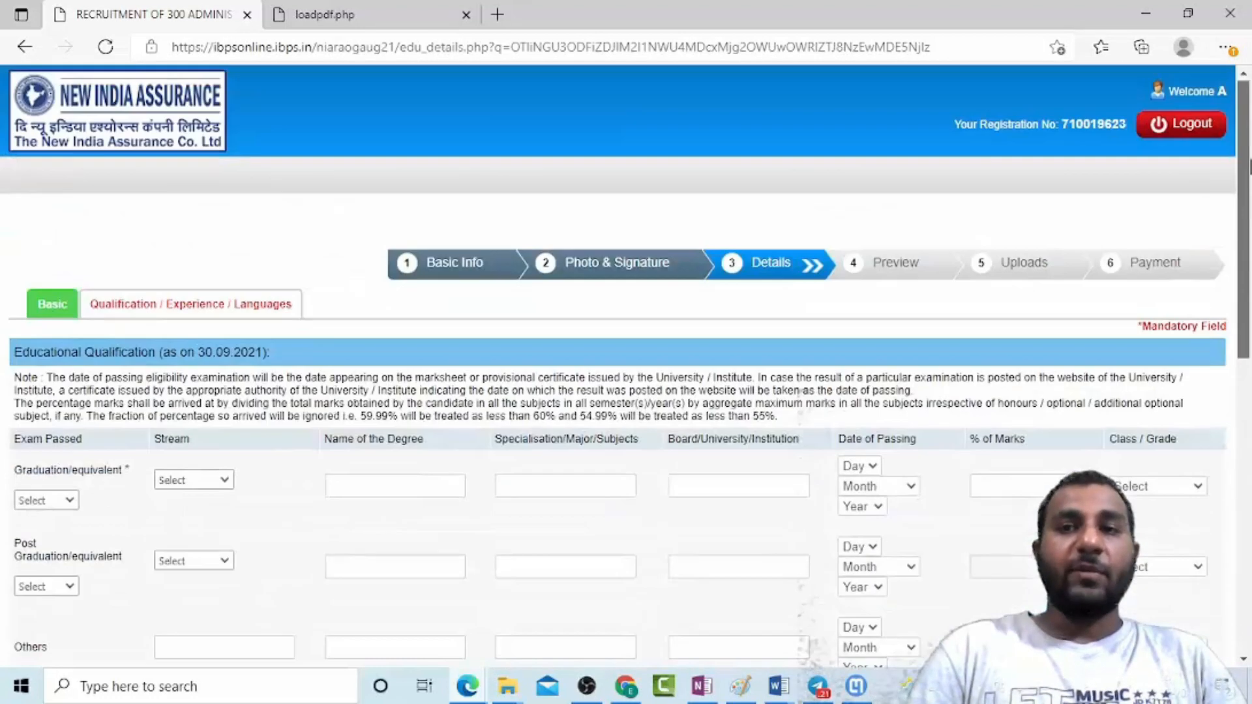